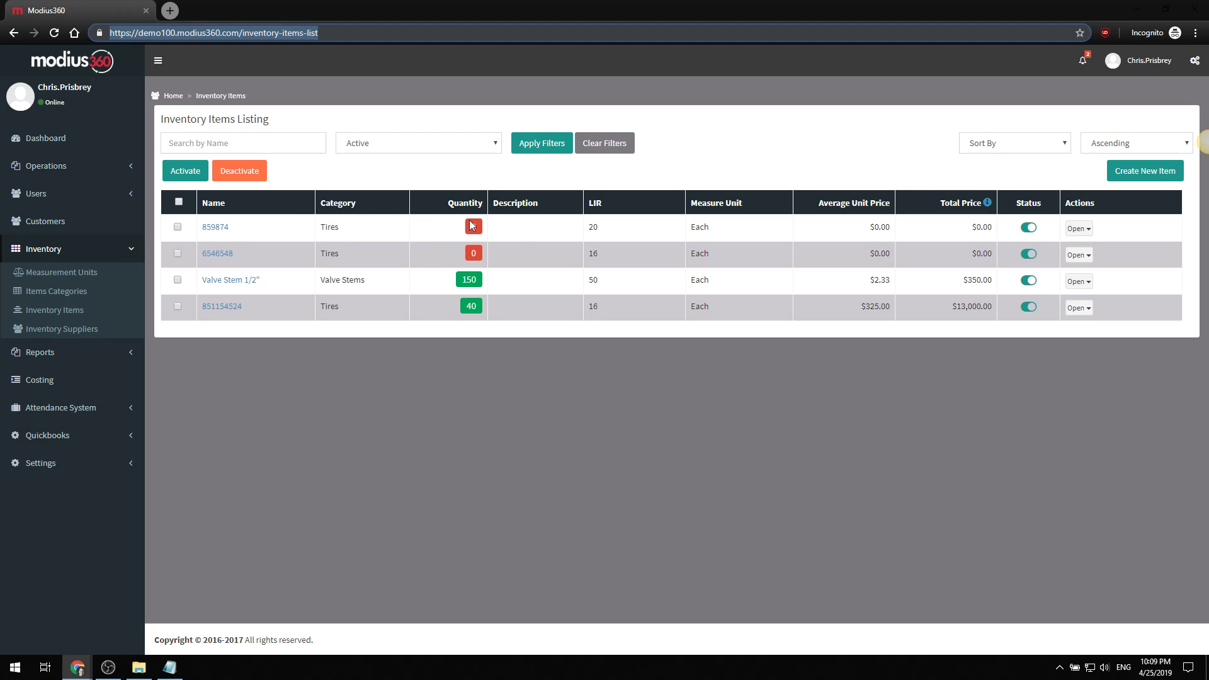
- Open the Add Stock form from tire item 859874's Open actions menu
left_click(1079, 226)
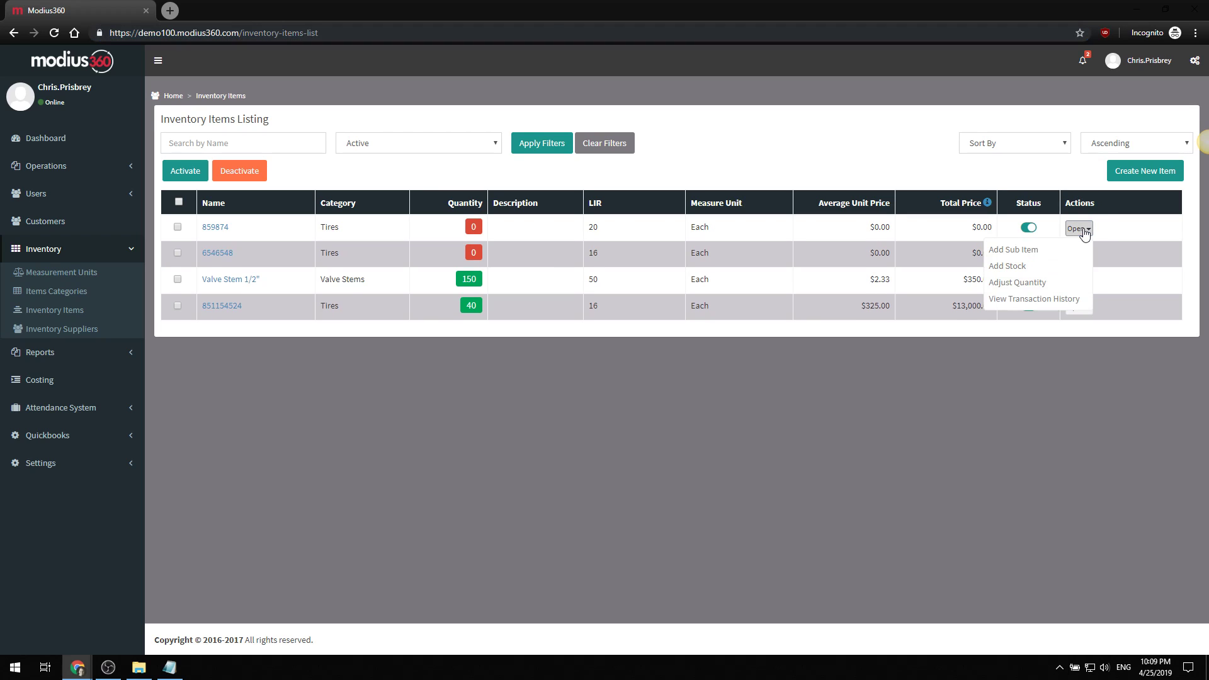
left_click(1012, 266)
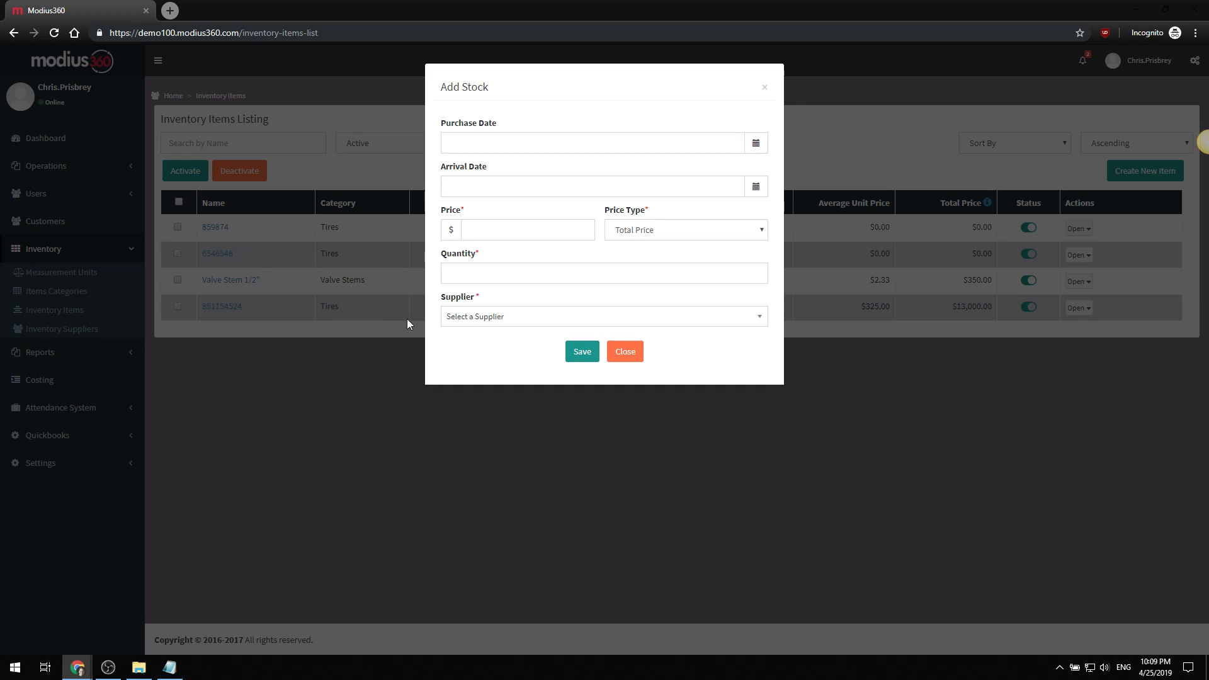
- Choose -- Add New -- in Supplier and name the new supplier Toyo
left_click(507, 320)
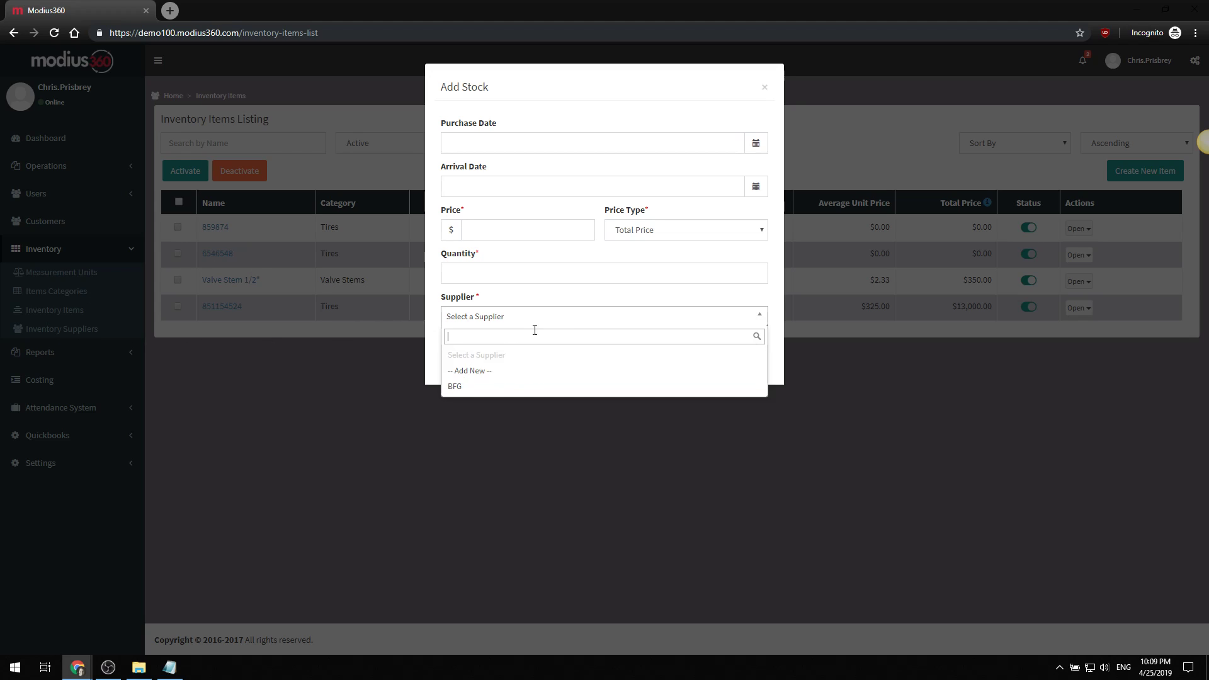
left_click(539, 310)
left_click(501, 324)
left_click(486, 373)
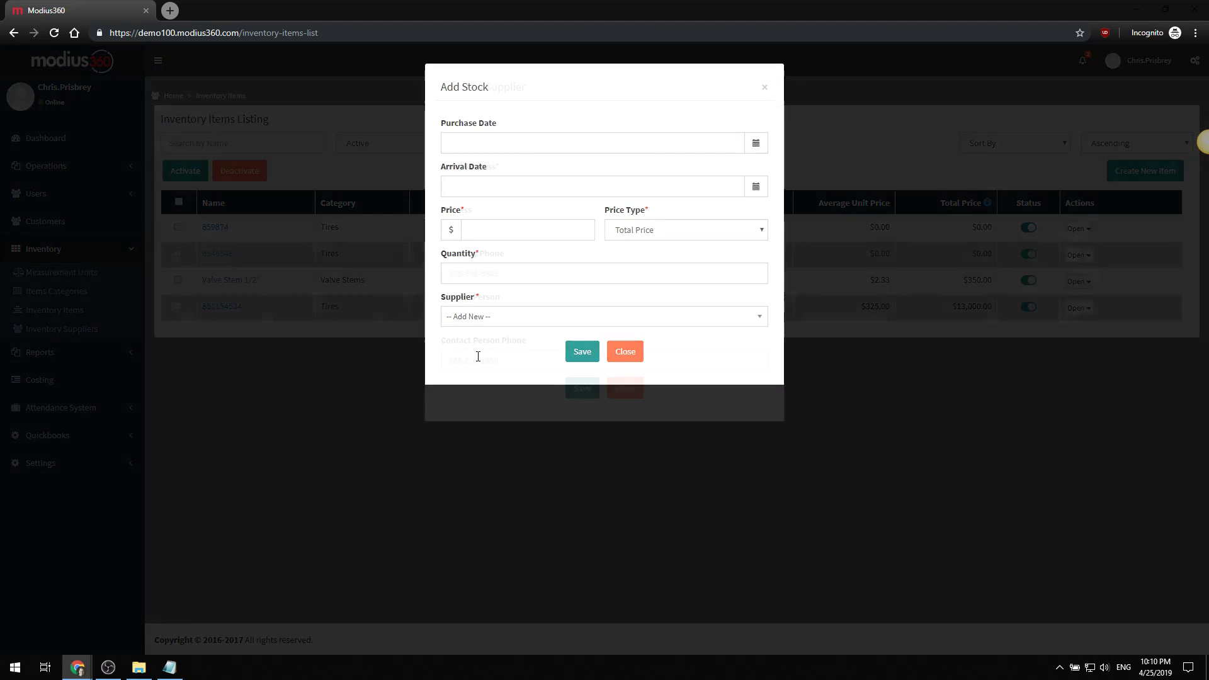
left_click(521, 143)
type("Toyo")
- Enter Toyo's sales e-mail address and save the supplier, returning to Add Stock
key("Tab")
key("Tab")
left_click(581, 388)
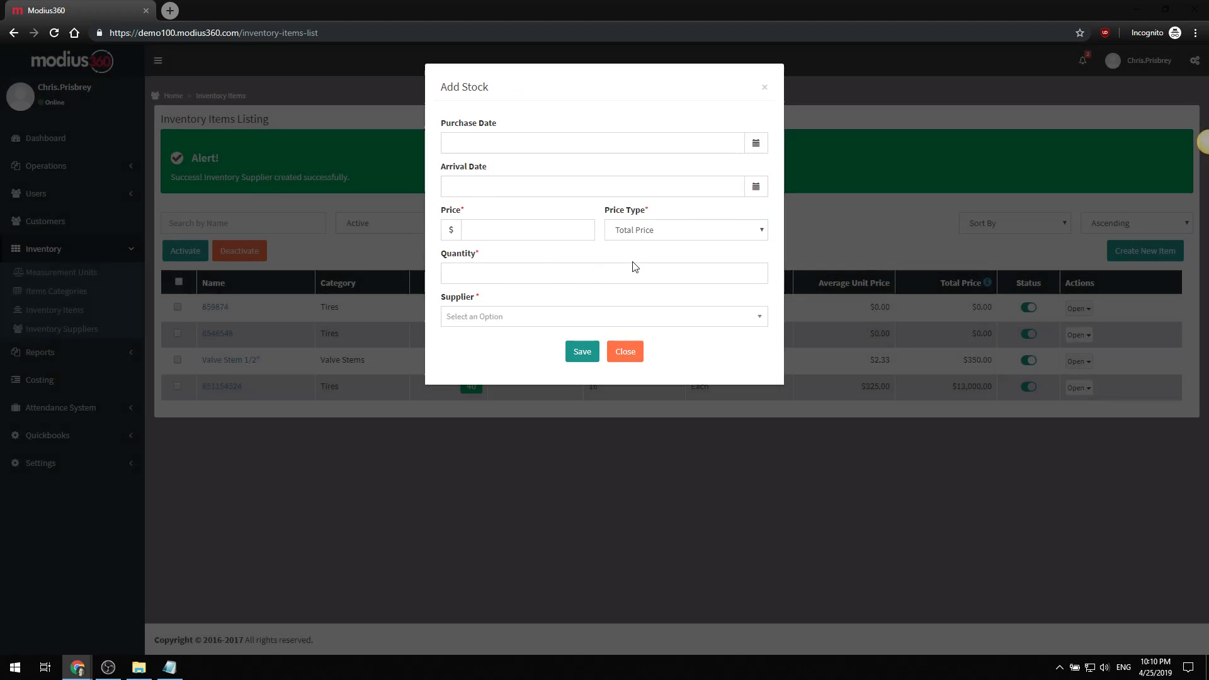
left_click(535, 323)
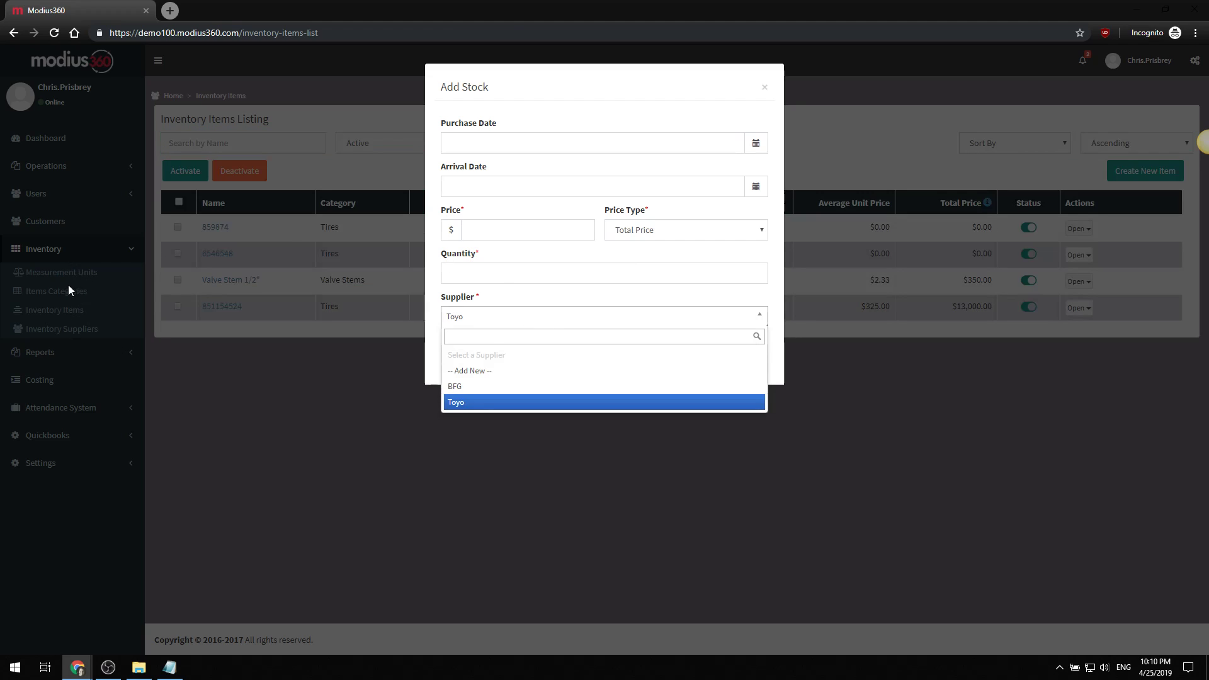
- Keep Toyo as supplier and set purchase date 04/08/2019 and arrival date 04/12/2019
left_click(501, 303)
left_click(501, 315)
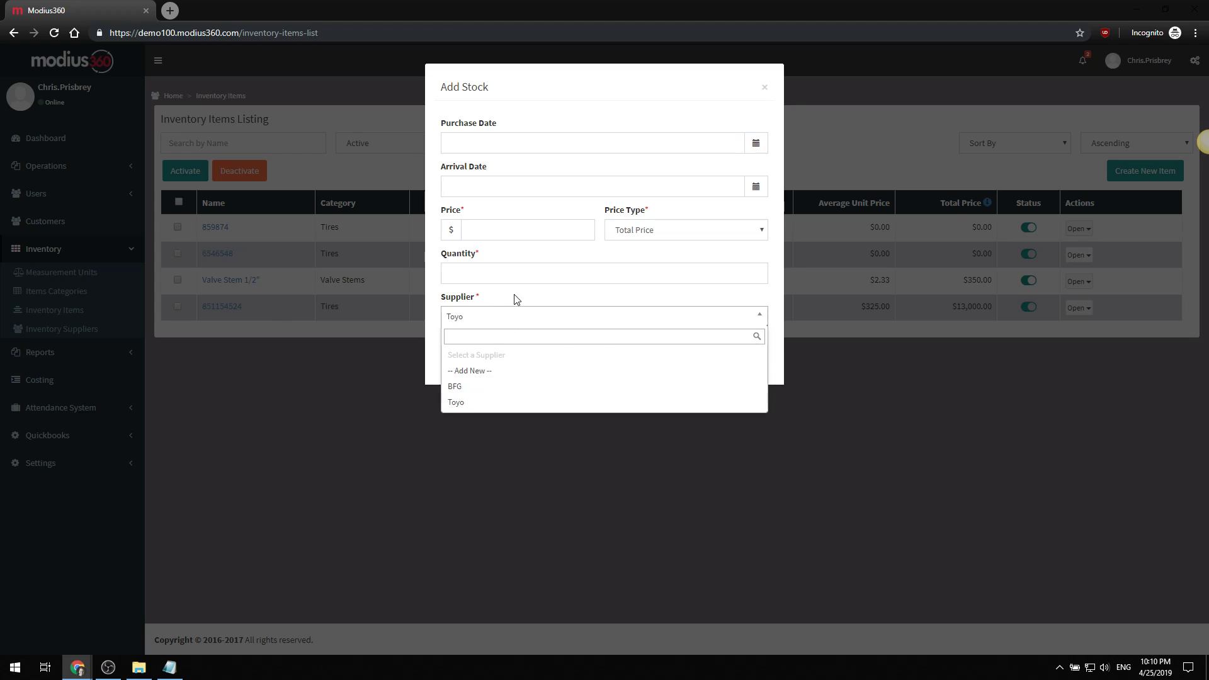
left_click(513, 296)
left_click(465, 146)
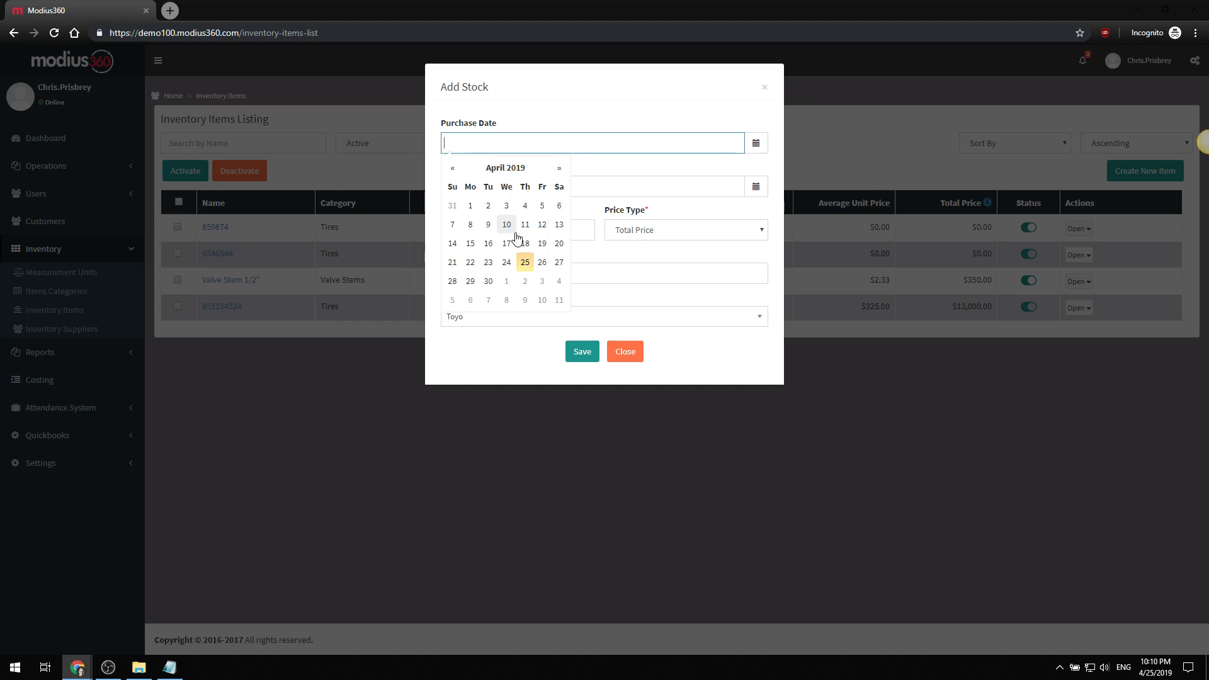
left_click(469, 224)
left_click(475, 184)
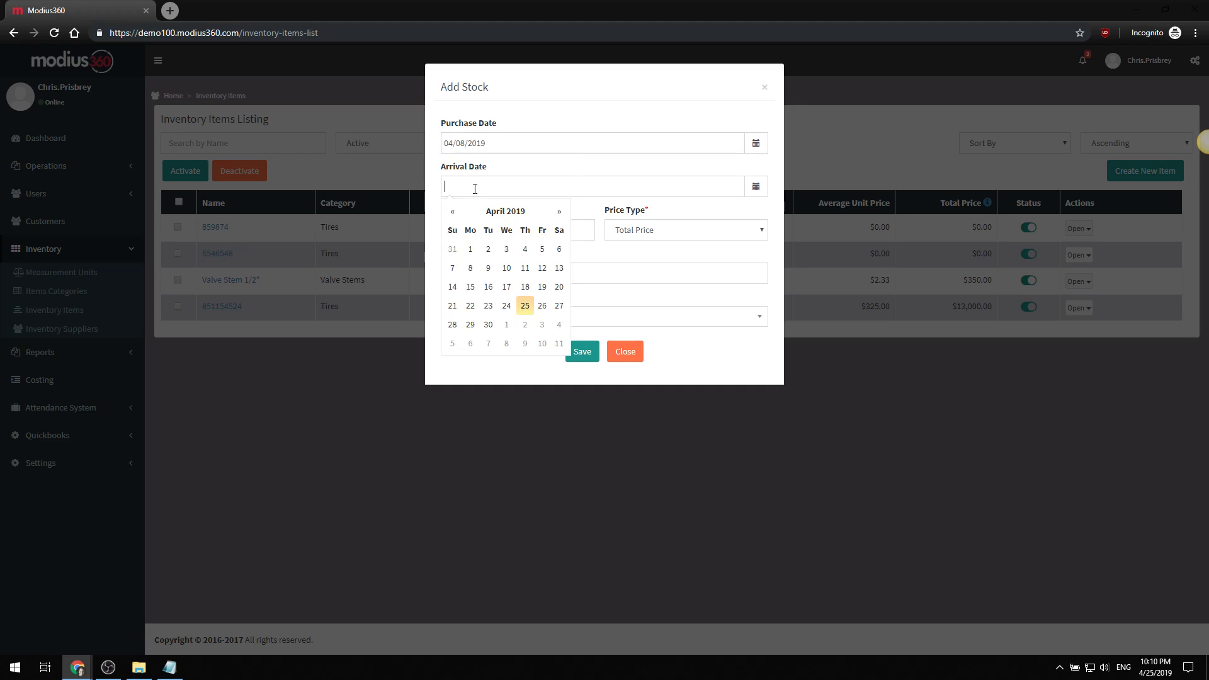
left_click(541, 268)
- Enter a price of 5,000 with Total Price as the price type
left_click(510, 235)
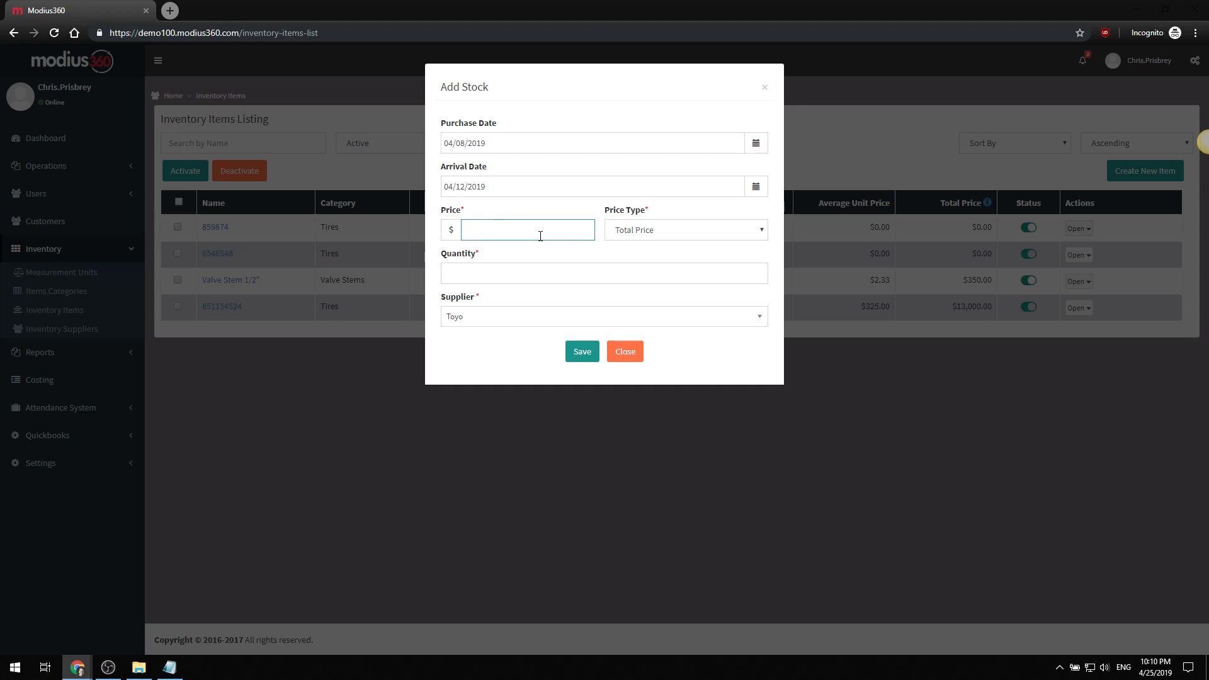
type("5,000")
key("Tab")
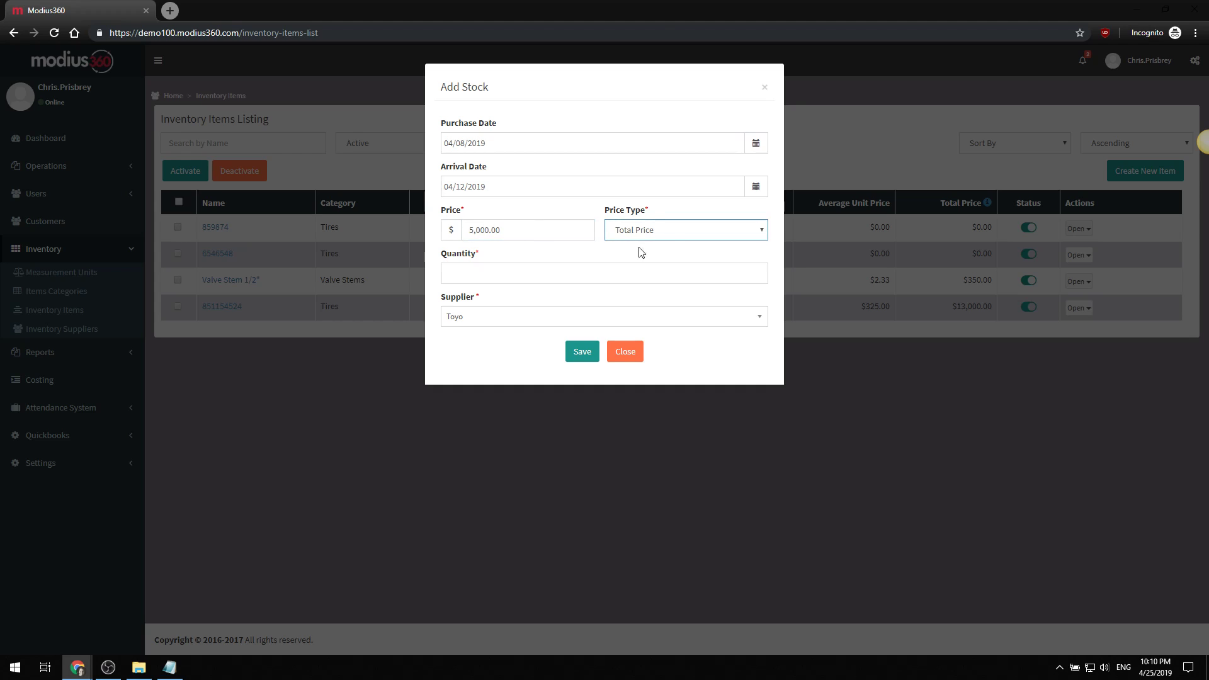
left_click(614, 238)
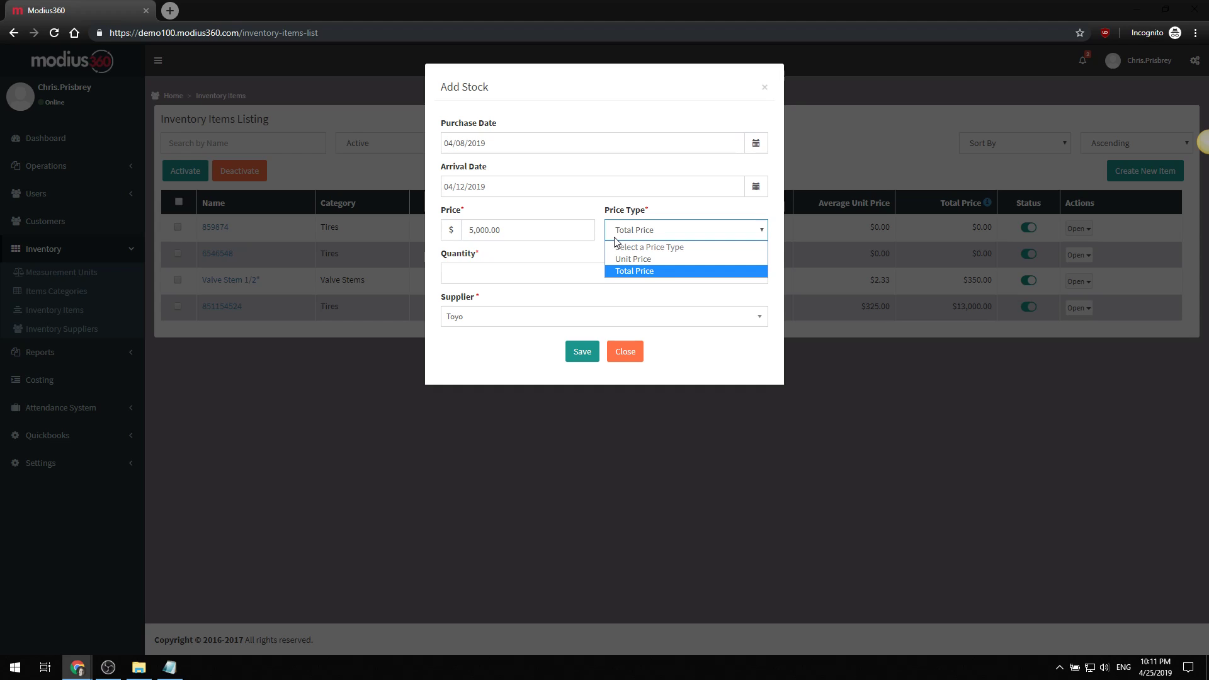
- Keep Total Price, enter quantity 20, switch the supplier to BFG, and save the entry
left_click(511, 236)
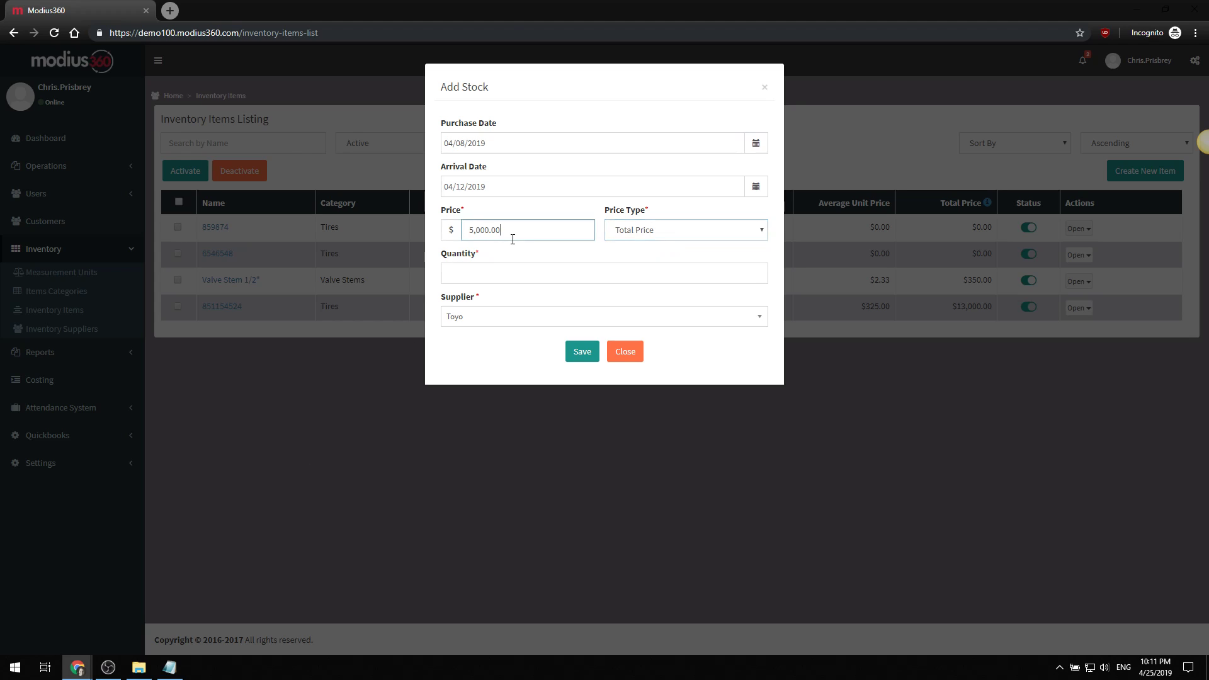
left_click(567, 275)
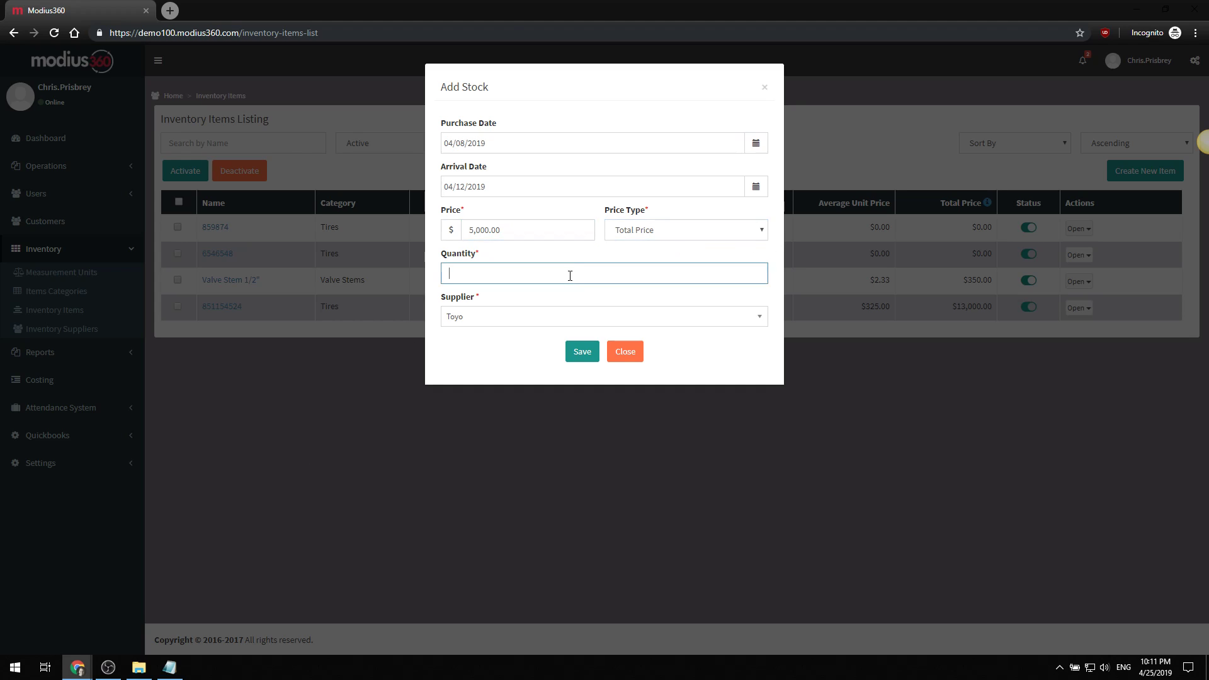
type("20")
left_click(532, 323)
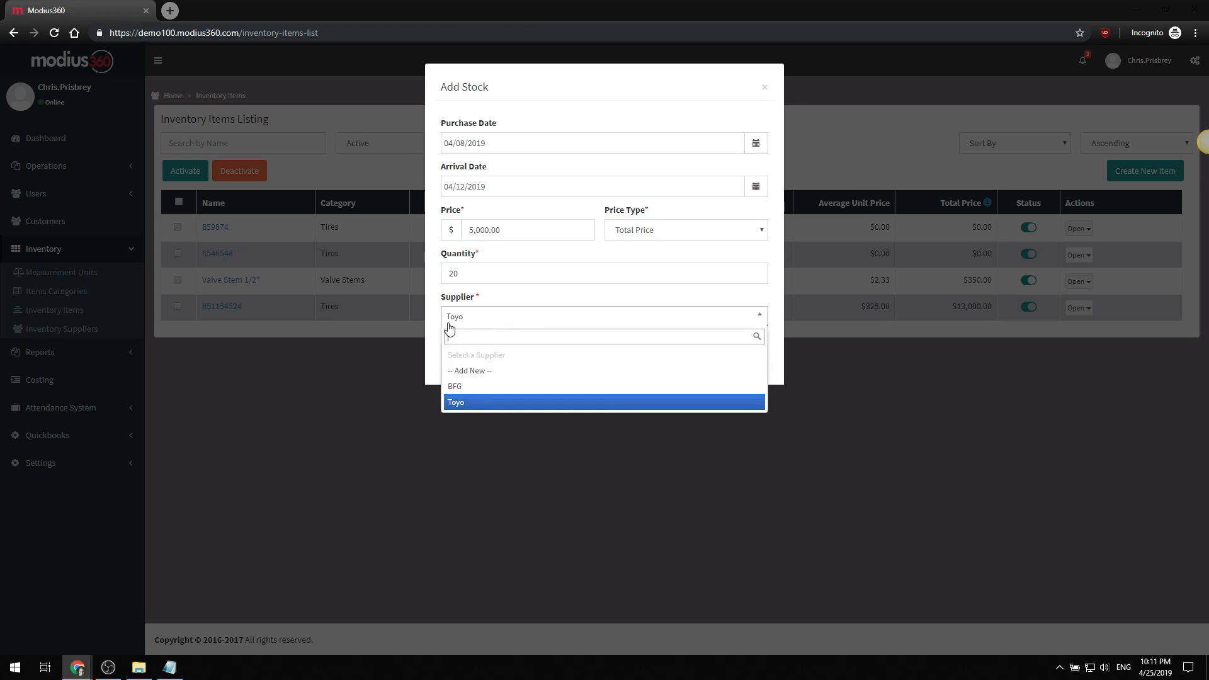
left_click(477, 387)
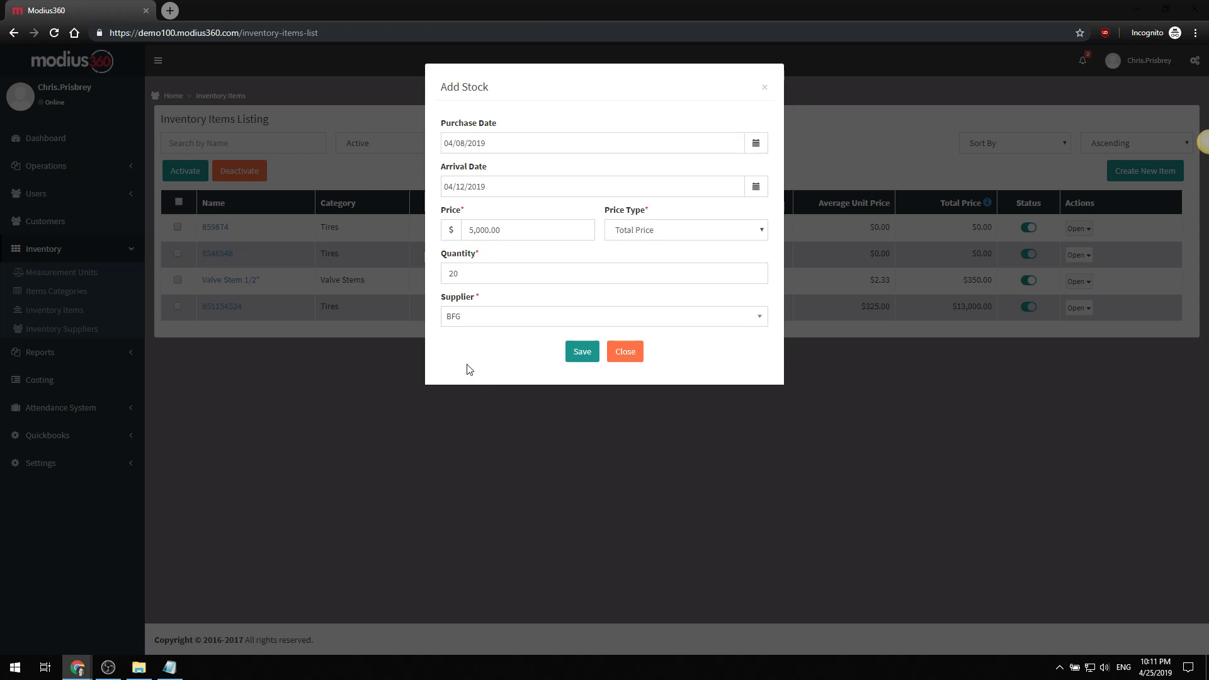
left_click(585, 356)
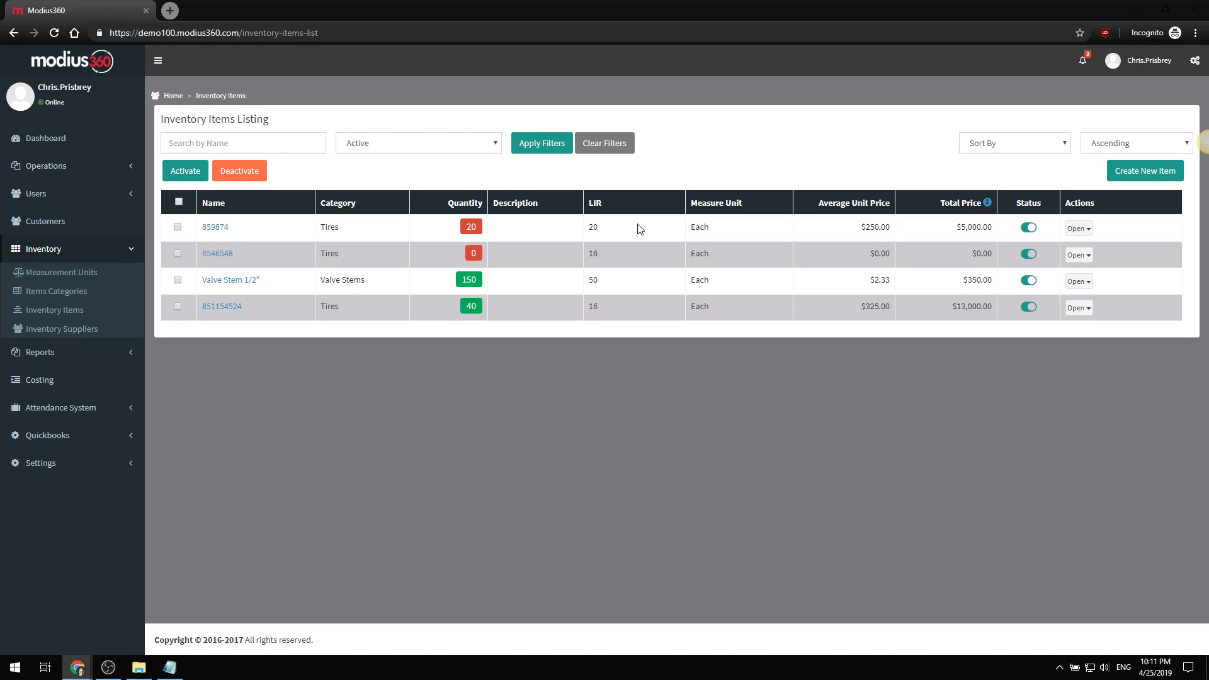
double_click(875, 227)
left_click_drag(988, 227, 953, 231)
left_click(941, 233)
left_click_drag(816, 207, 890, 206)
left_click(855, 156)
- Run calc and compute 5000 / 20 = 250, then return to the inventory list
key("super+r")
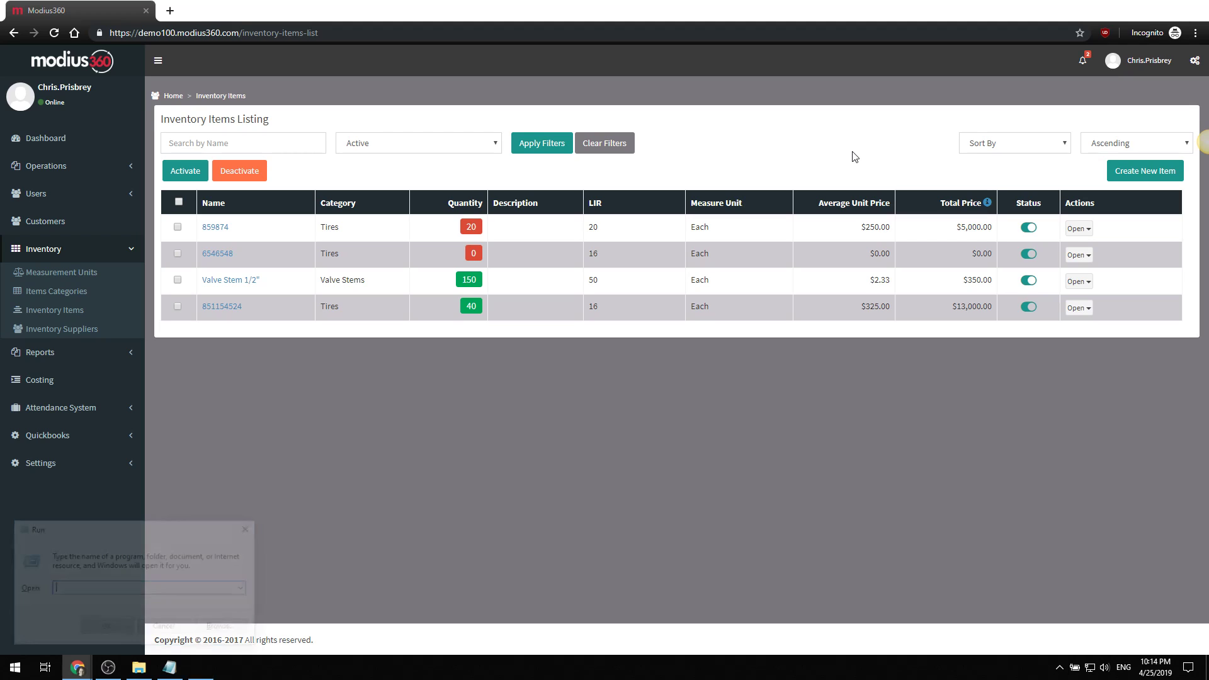
type("calc")
key("Return")
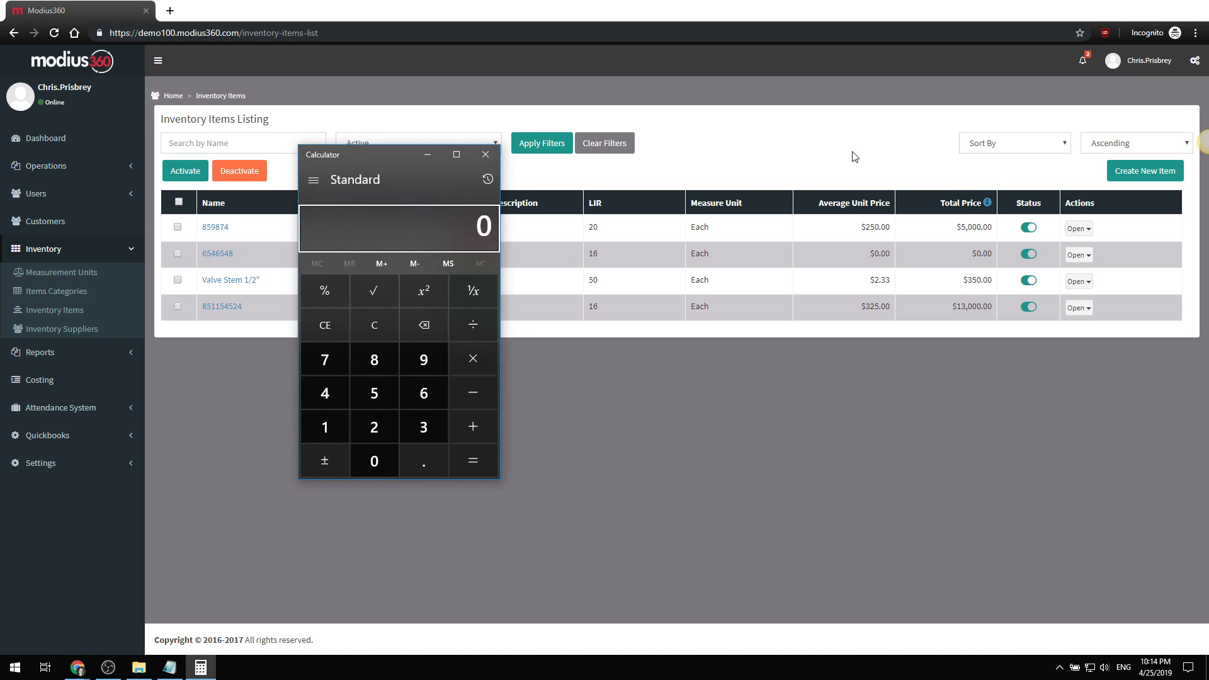
type("5000")
key("slash")
type("20")
key("Return")
left_click(819, 185)
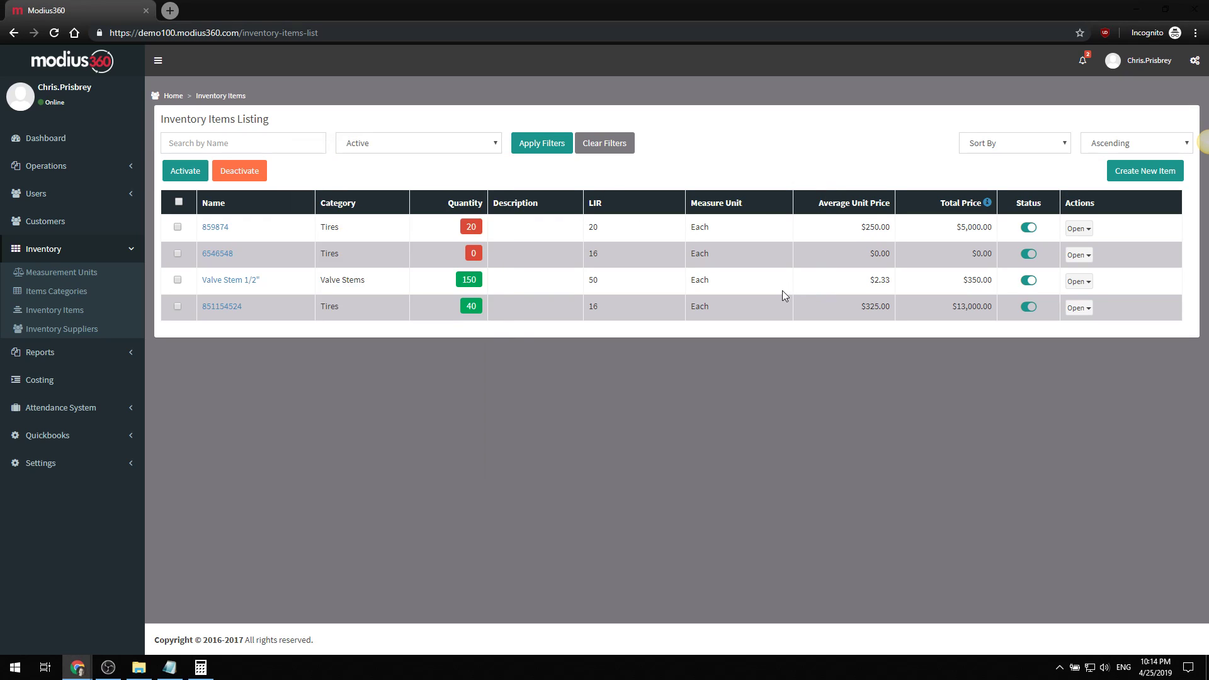
- Open Add Stock for tire 859874 with purchase date 04/22/2019 and arrival date 04/24/2019
left_click(1078, 228)
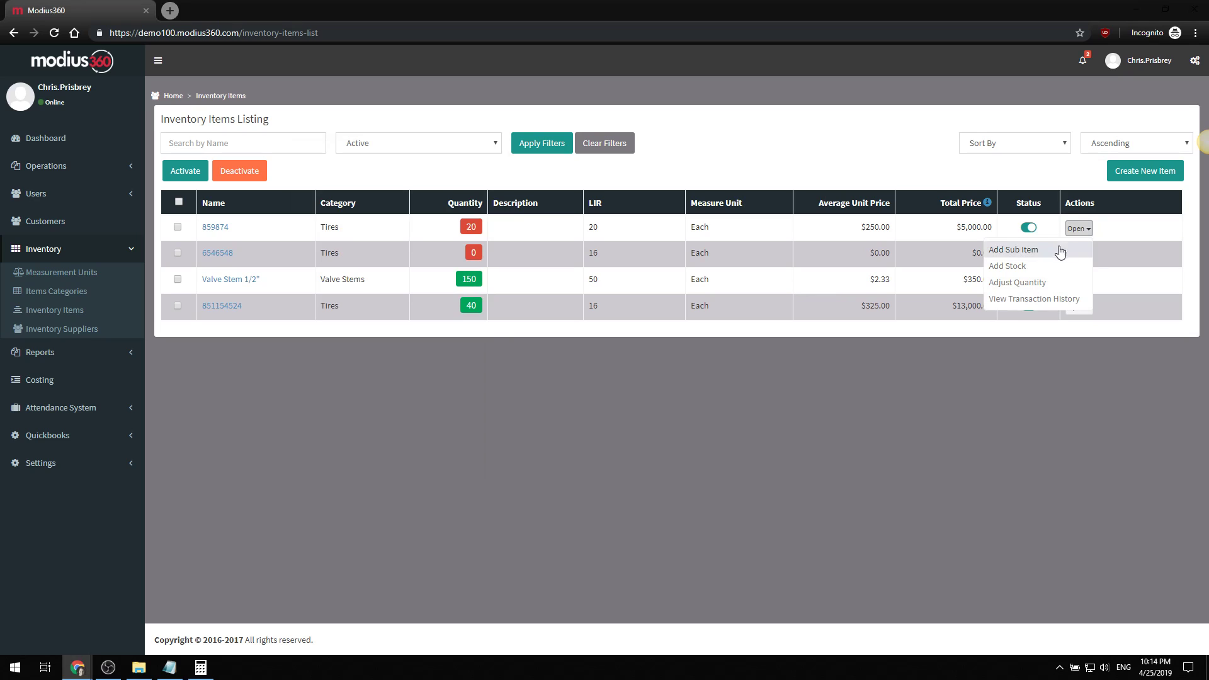
left_click(1009, 274)
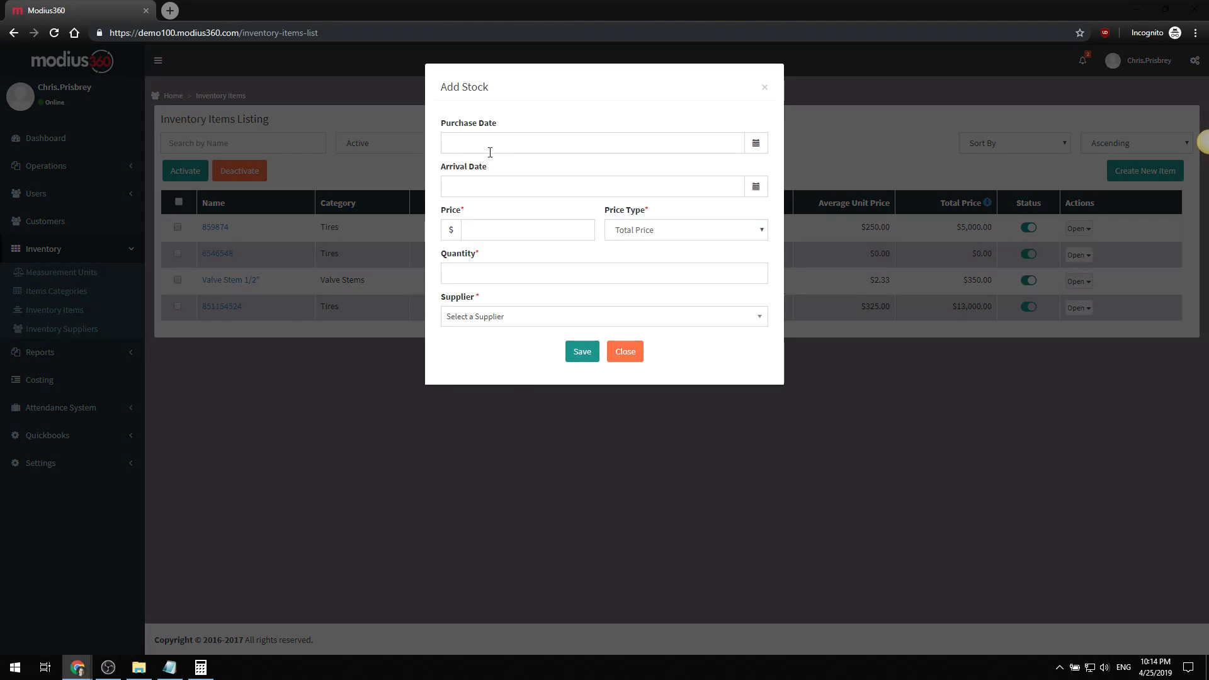
left_click(490, 151)
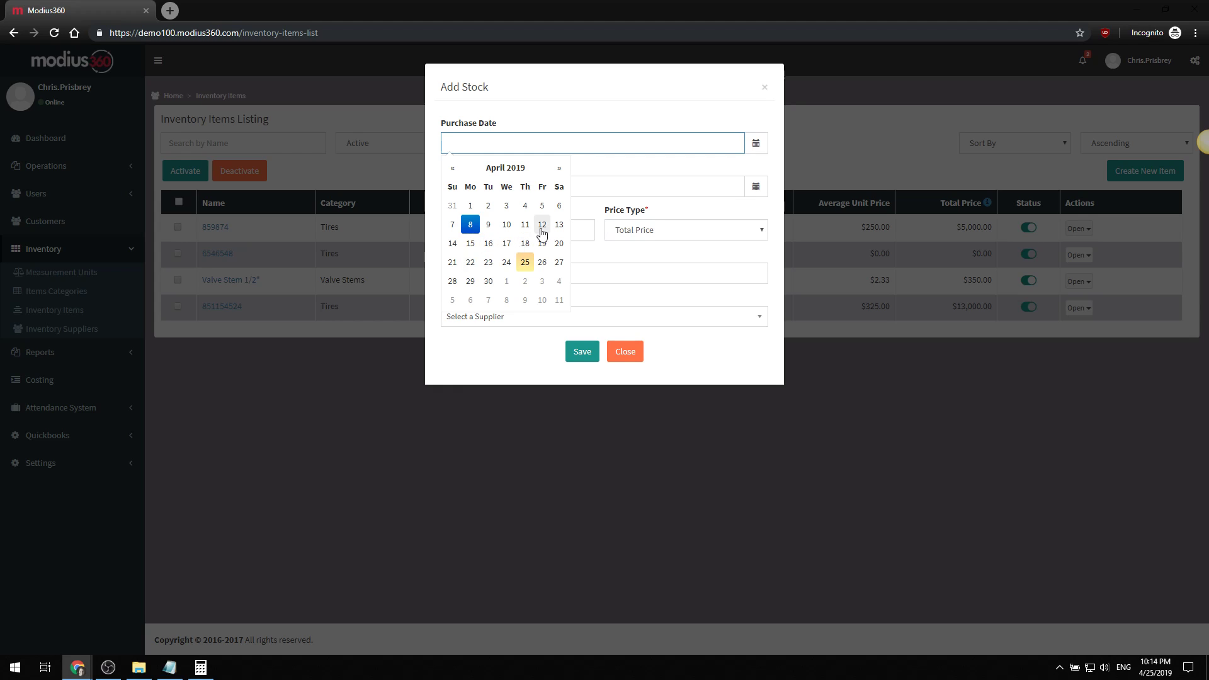
left_click(471, 270)
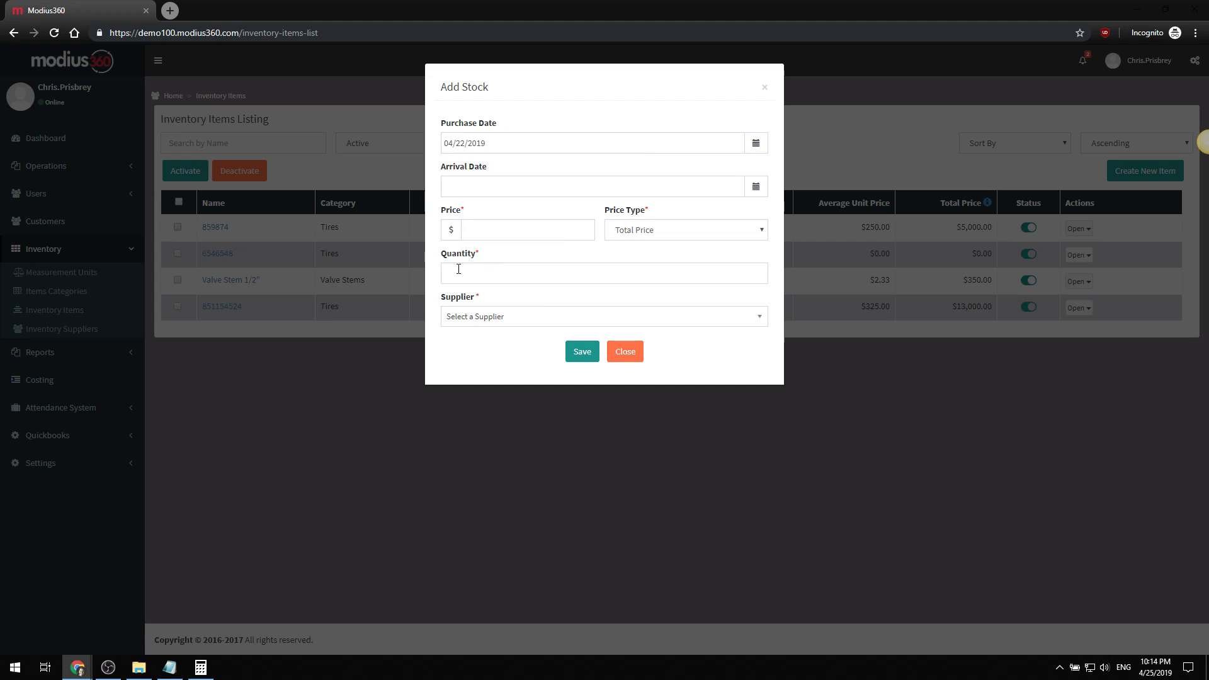
left_click(496, 189)
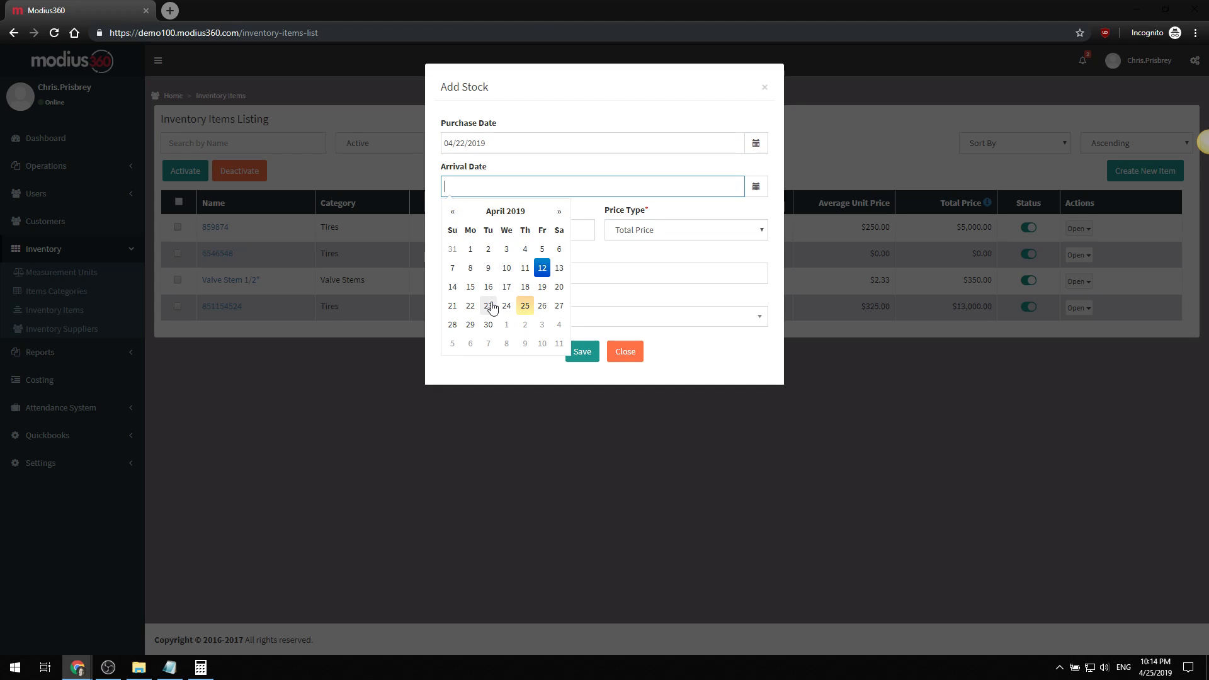
left_click(507, 307)
- Enter total price 8000, quantity 20, supplier BFG, and save the stock entry
left_click(503, 228)
type("8000")
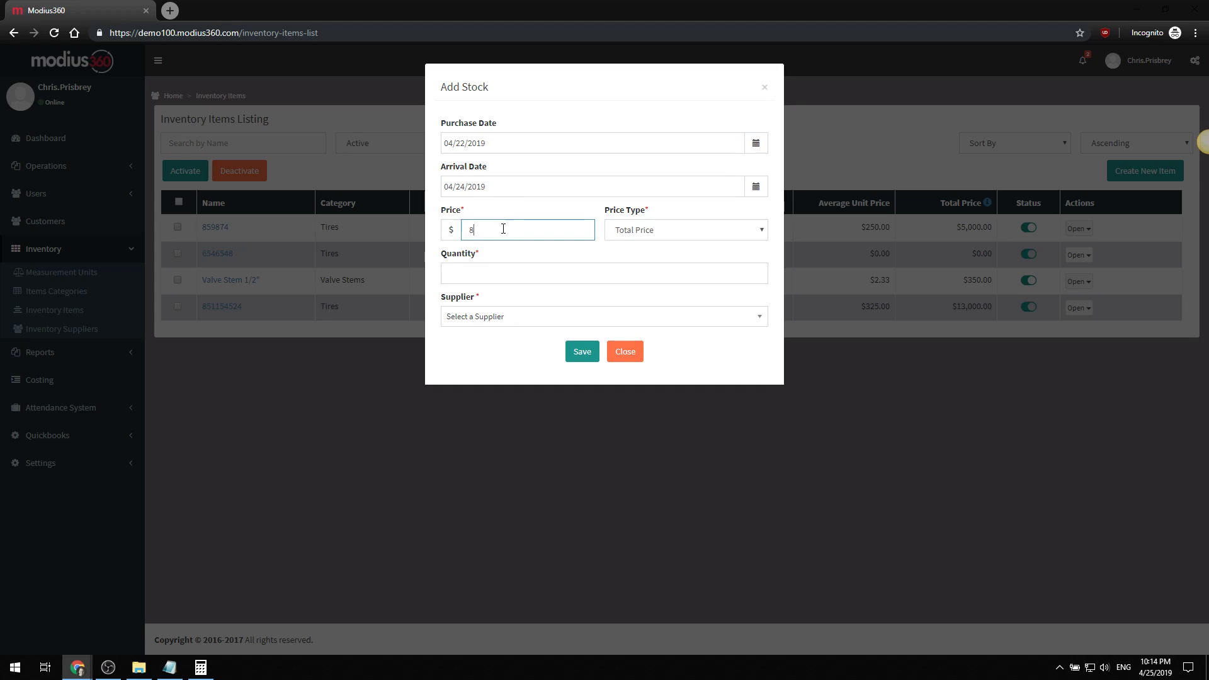
key("Tab")
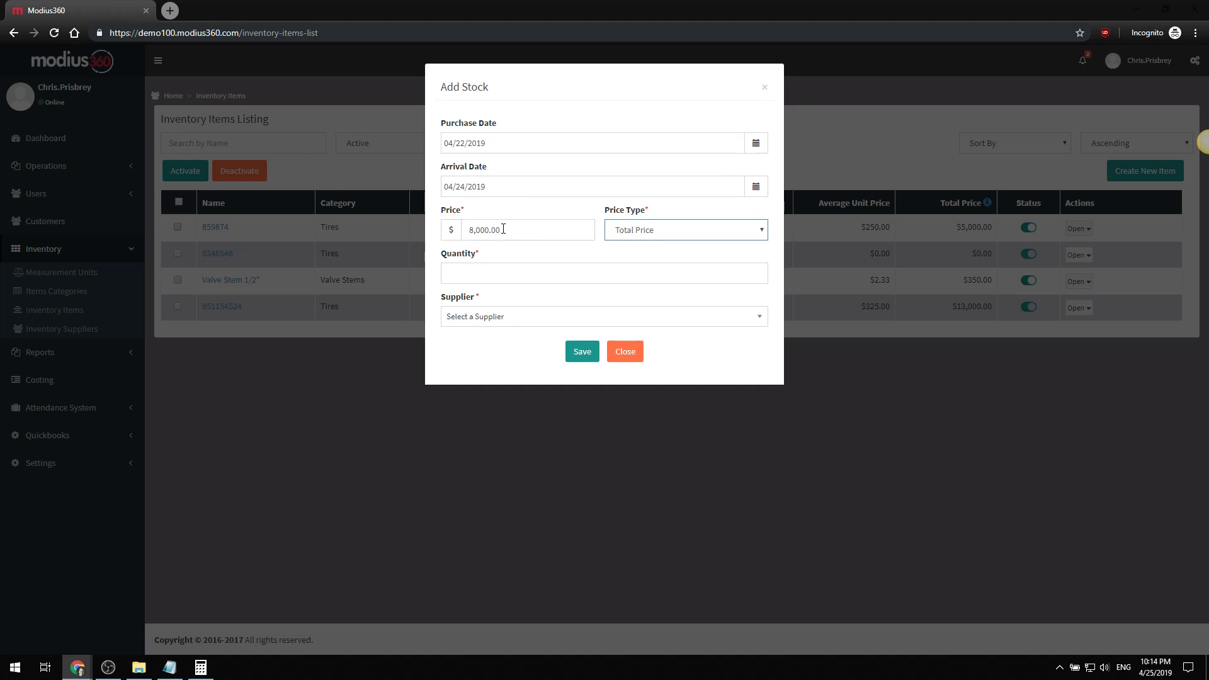
key("Tab")
type("20")
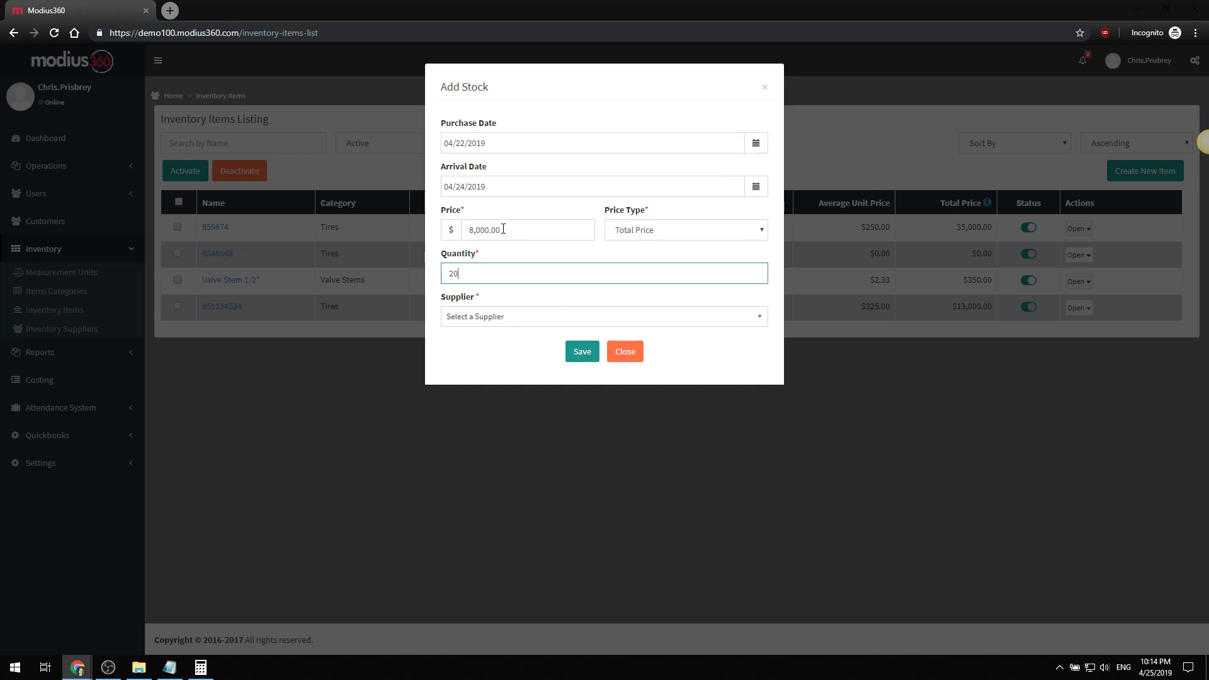
left_click(517, 315)
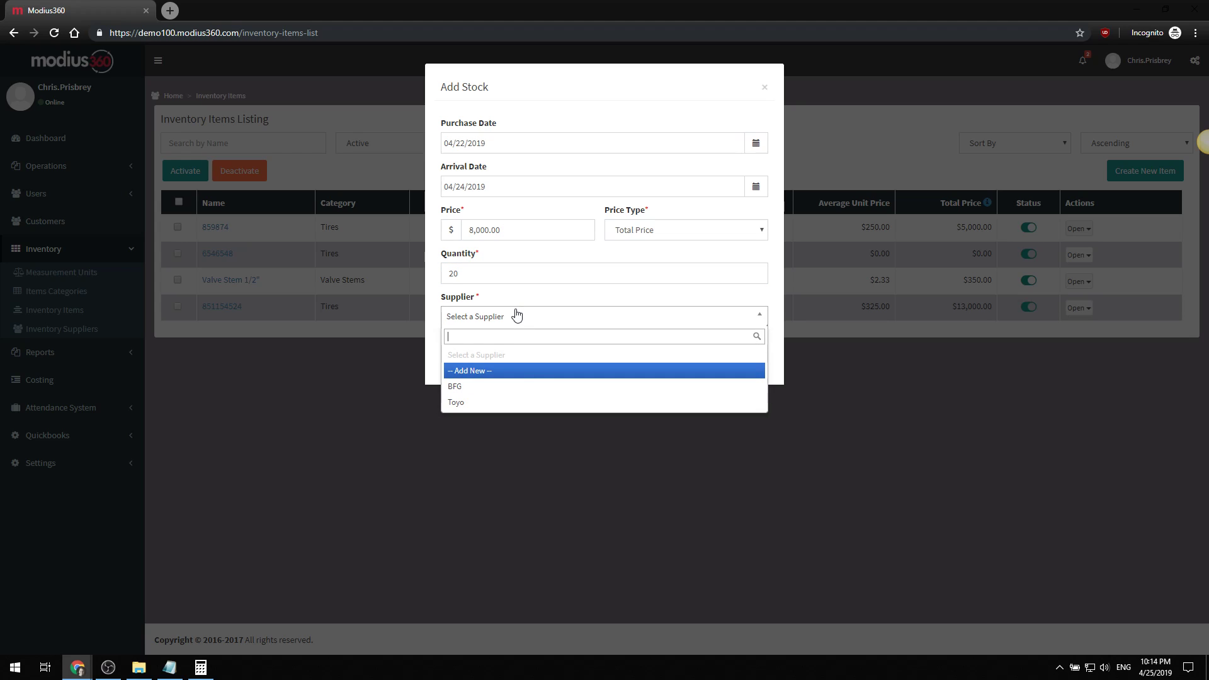
left_click(508, 387)
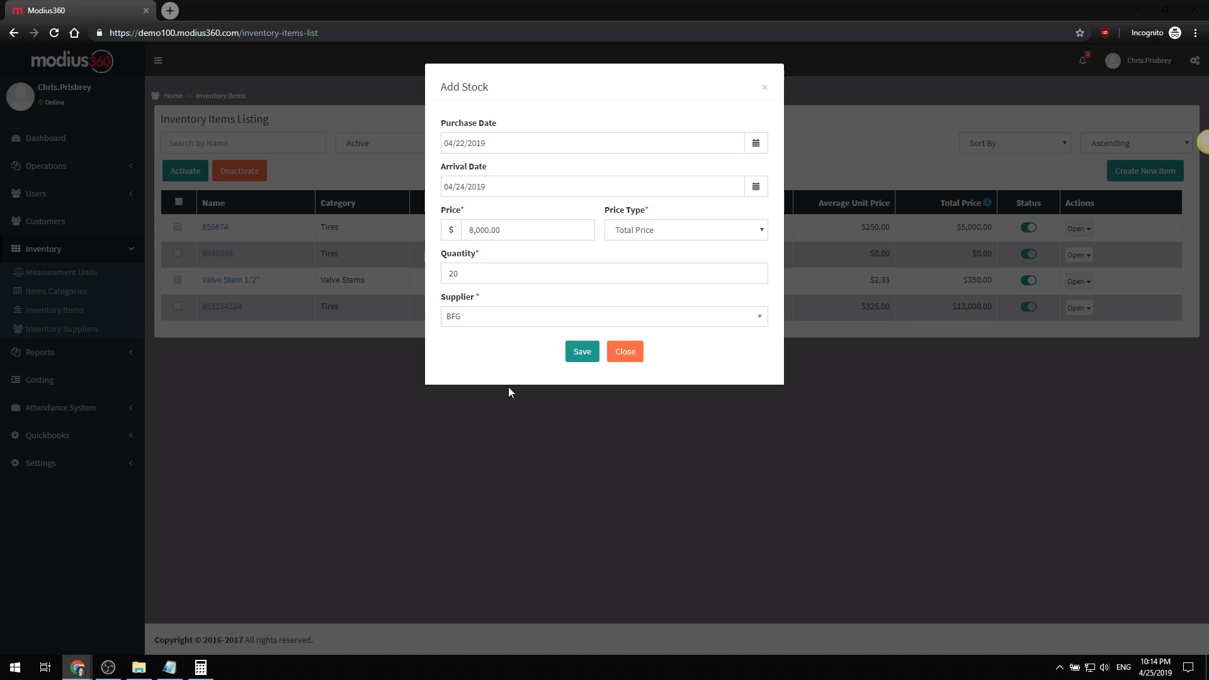
left_click(580, 351)
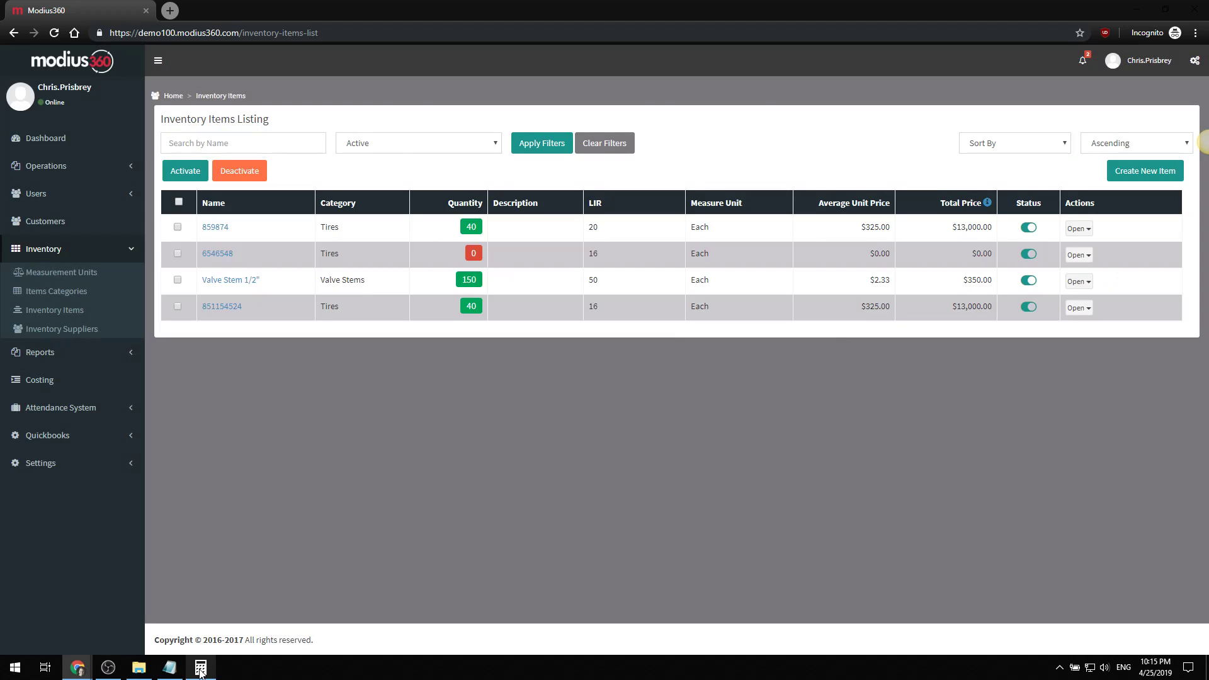
- Launch a second Calculator beside the first and compute 8000 / 20 = 400
left_click(201, 668)
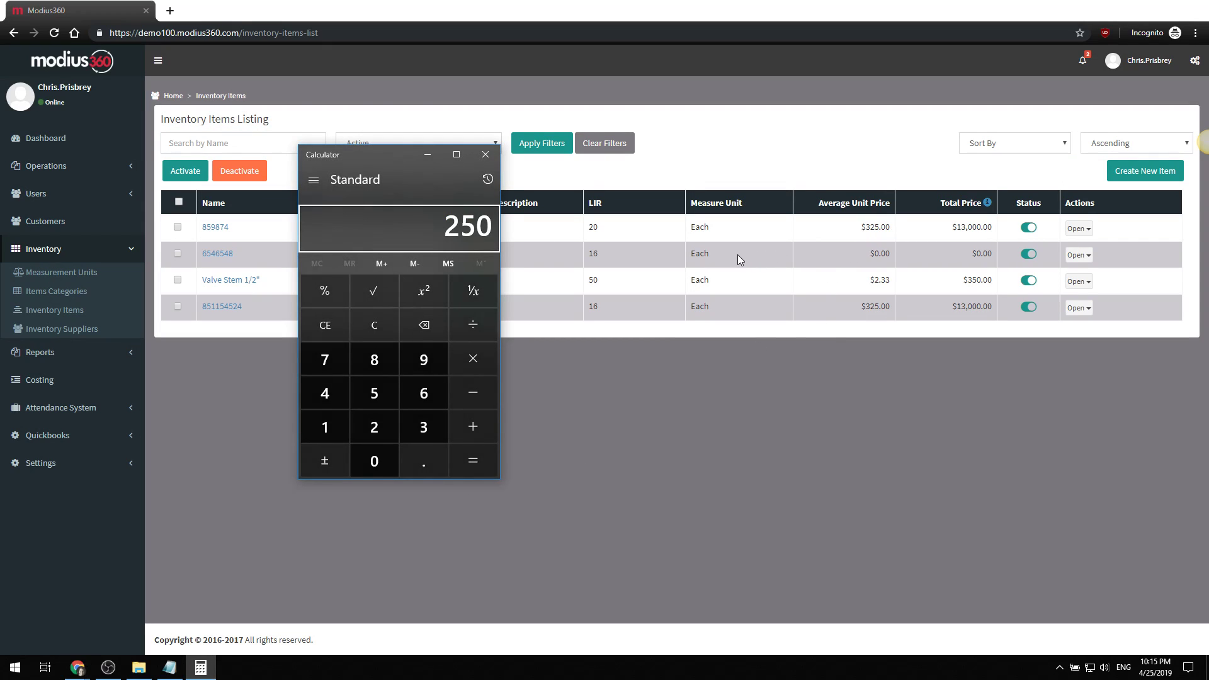
key("super+r")
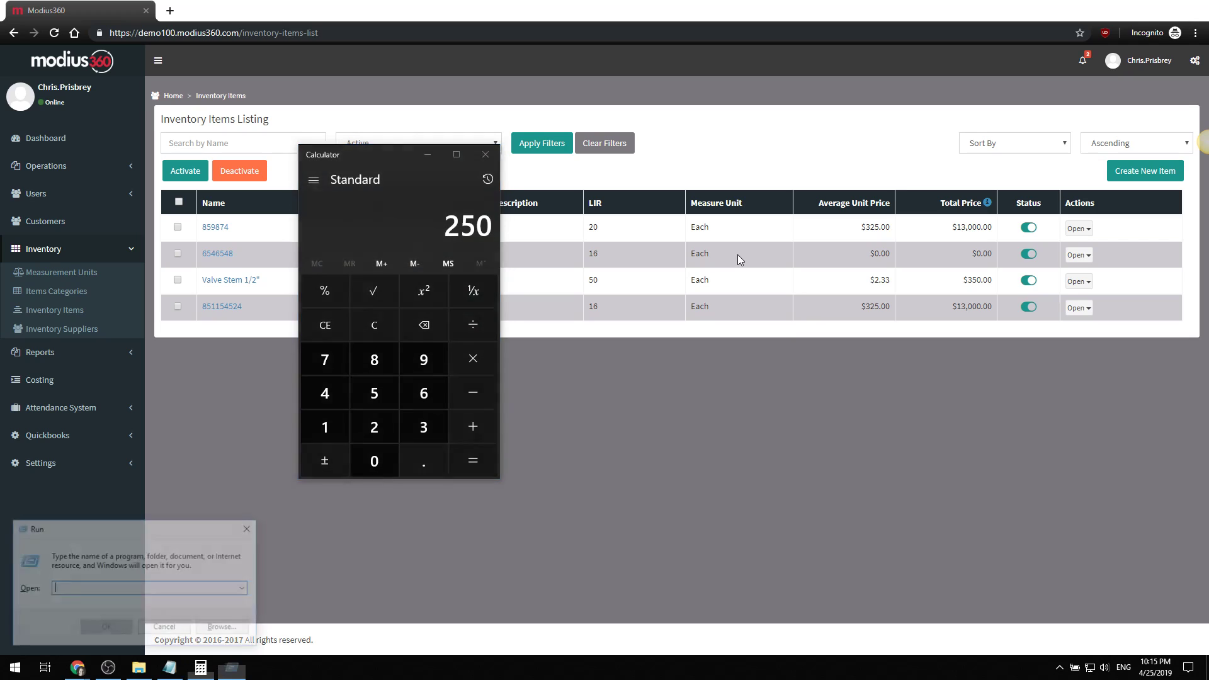
type("calc")
key("Return")
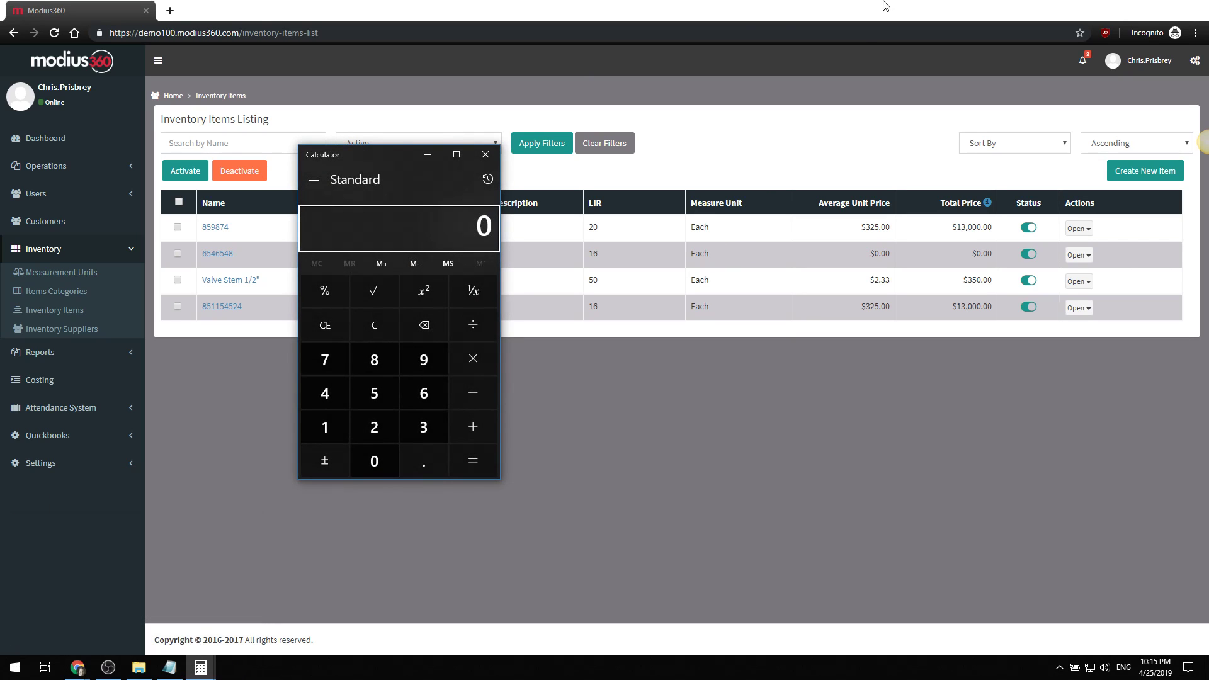
left_click_drag(388, 151, 639, 142)
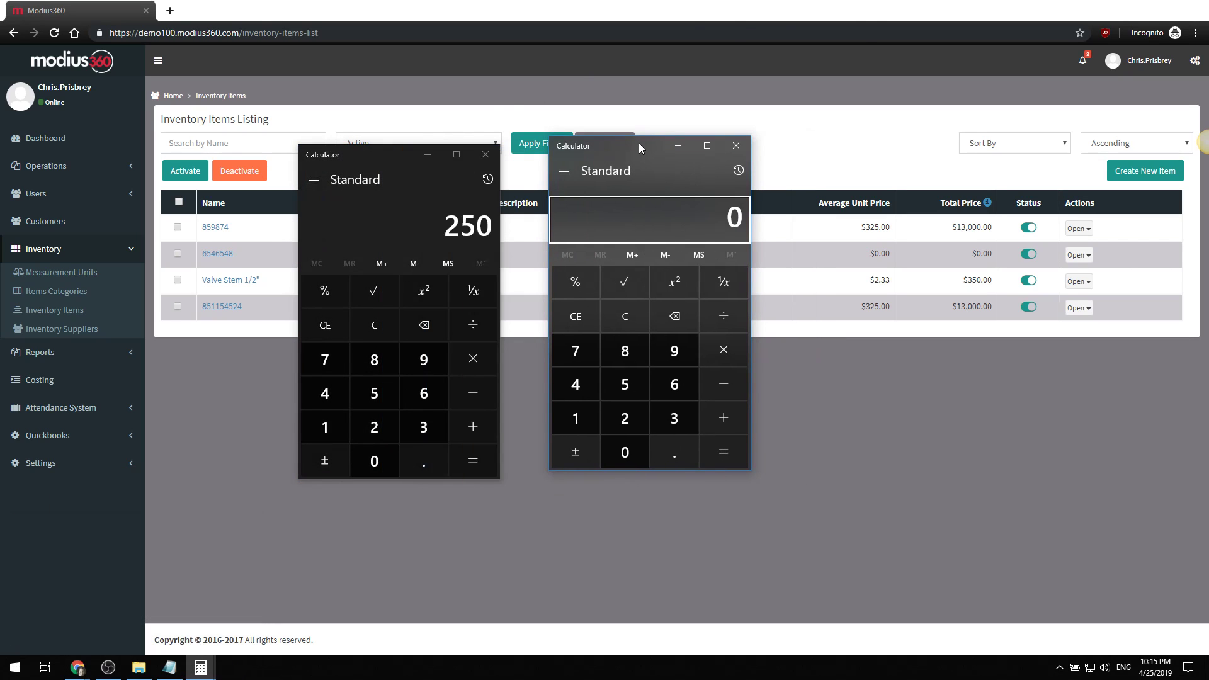
type("8000/20")
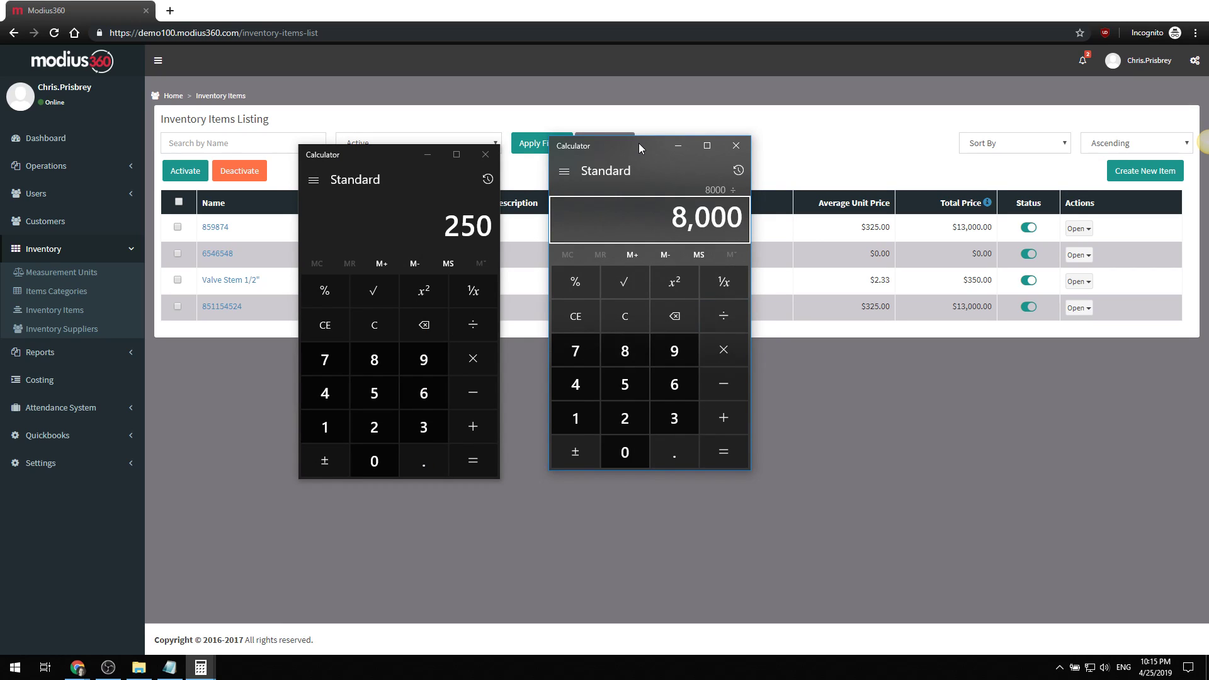
key("Return")
- Move the 400 and 250 calculator windows lower on the screen
left_click_drag(649, 163, 666, 278)
left_click(354, 160)
left_click_drag(293, 278, 287, 281)
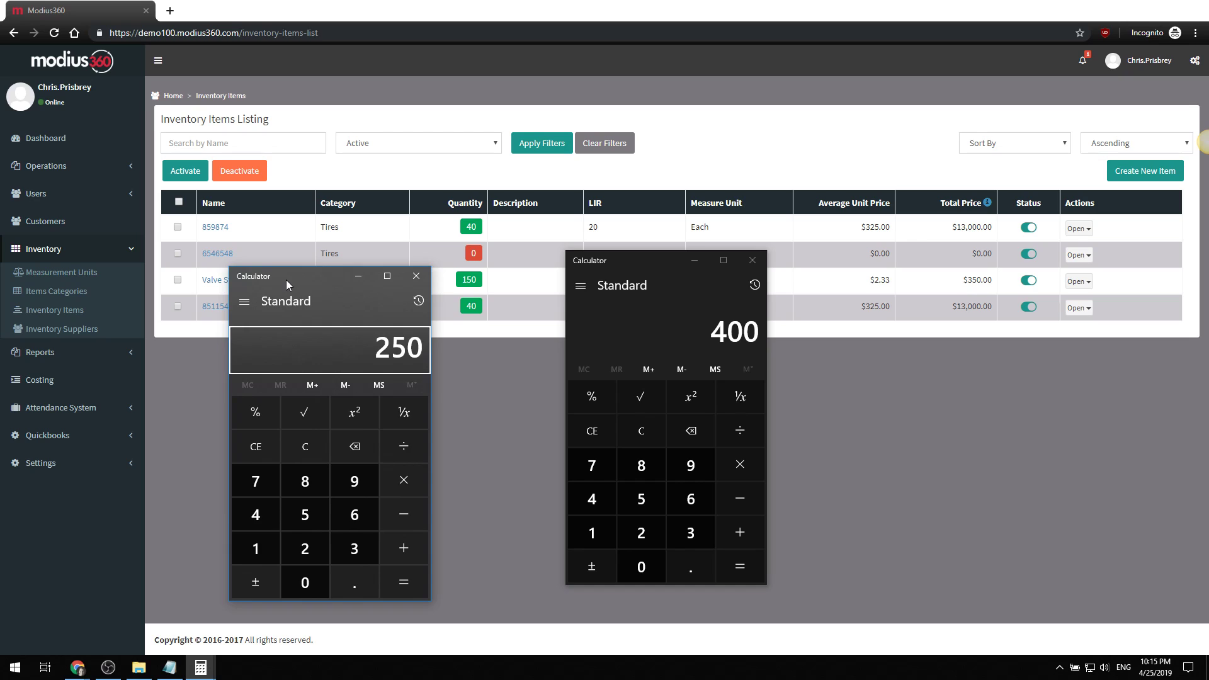
- Launch a third Calculator, place it beside the others, and compute 13000 / 40 = 325
key("super+r")
type("calc")
key("Return")
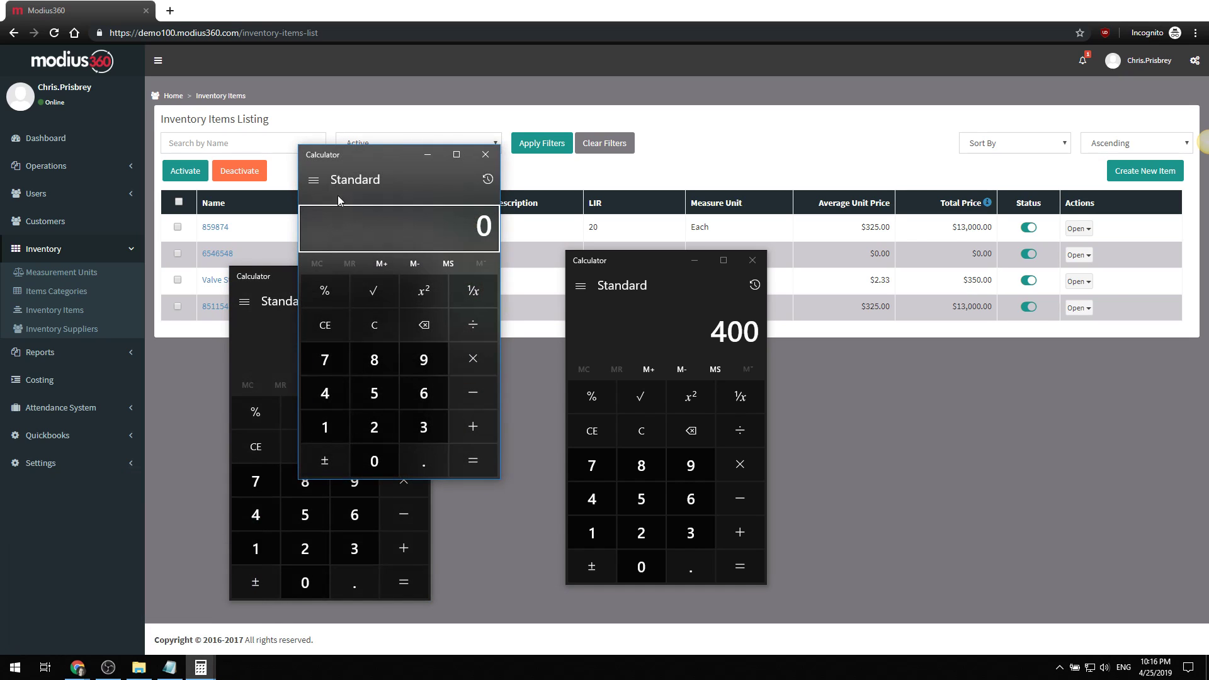
left_click_drag(363, 167, 122, 132)
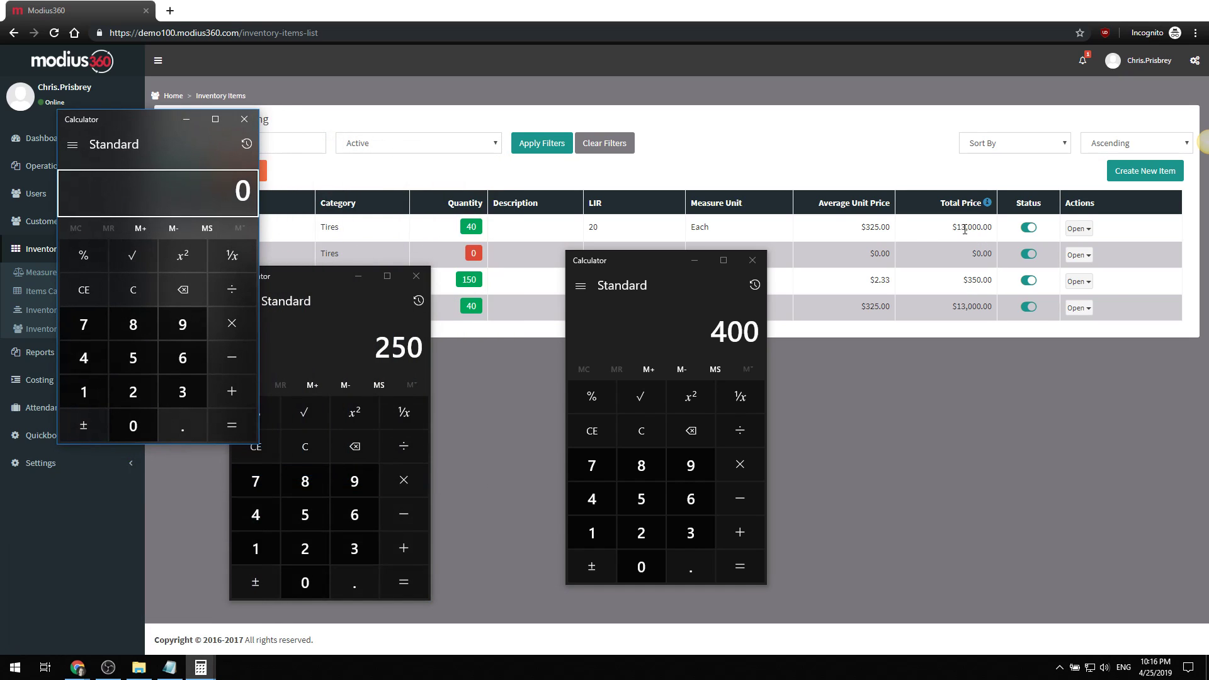
type("130000")
left_click_drag(157, 125, 115, 284)
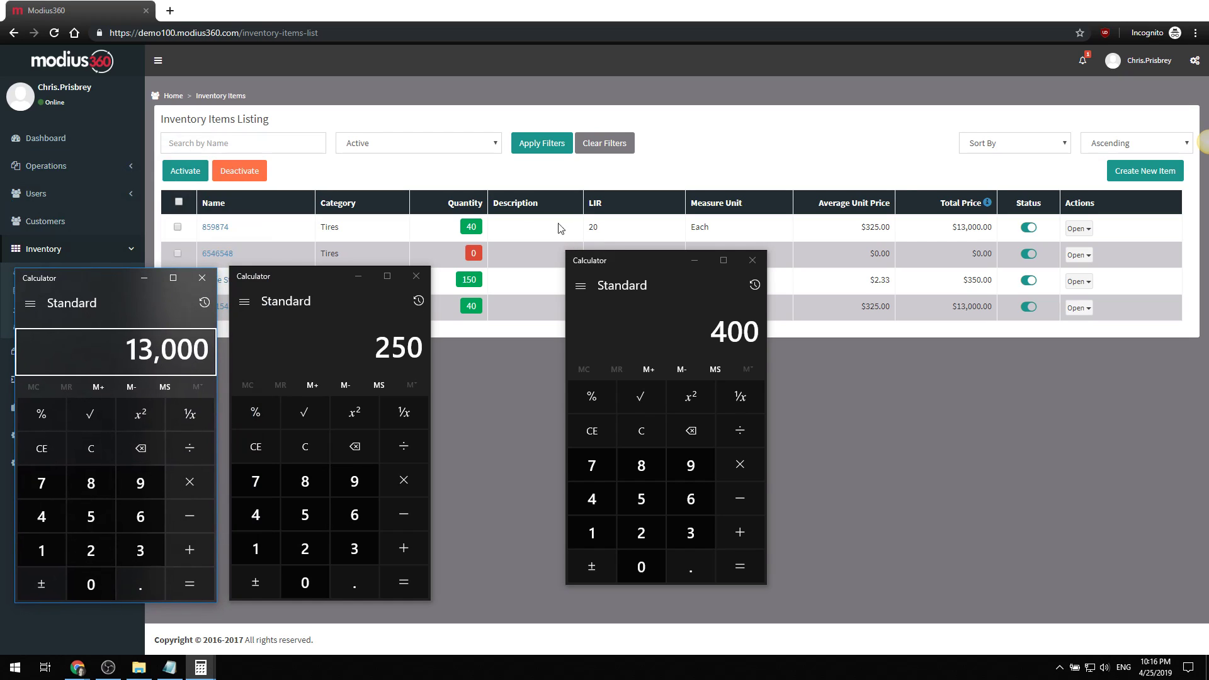
type("/40")
key("Return")
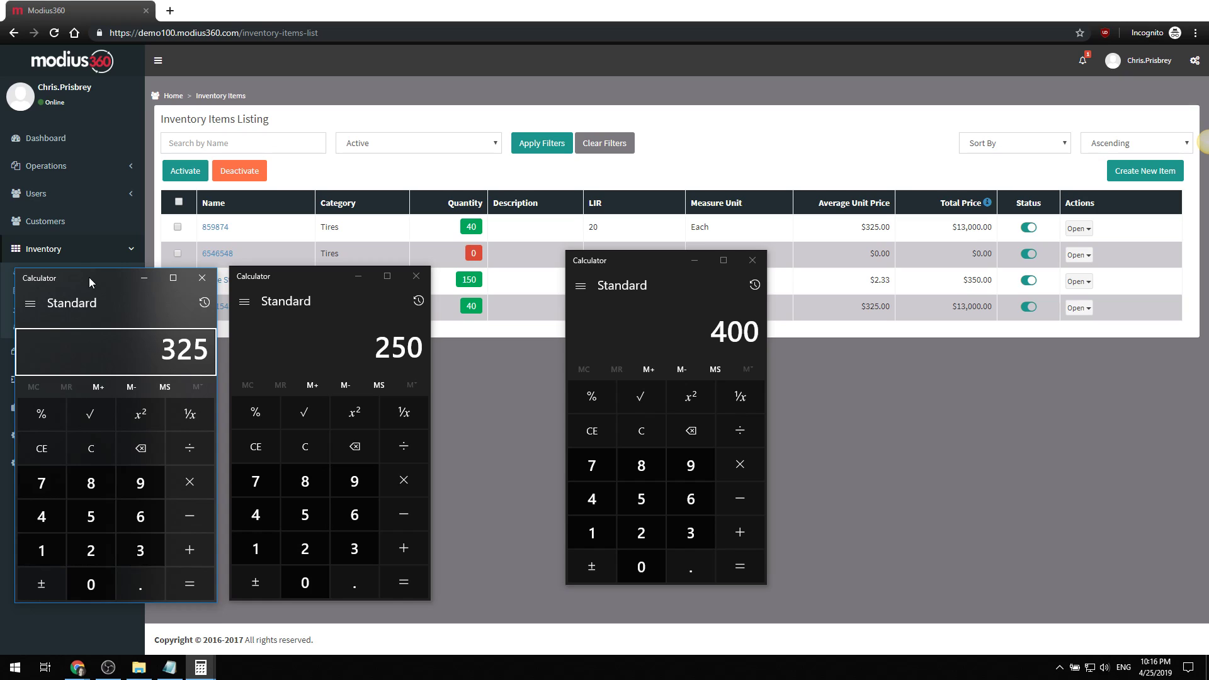
- Bring the 250 and 400 calculators into focus and close two Calculator windows
left_click(383, 357)
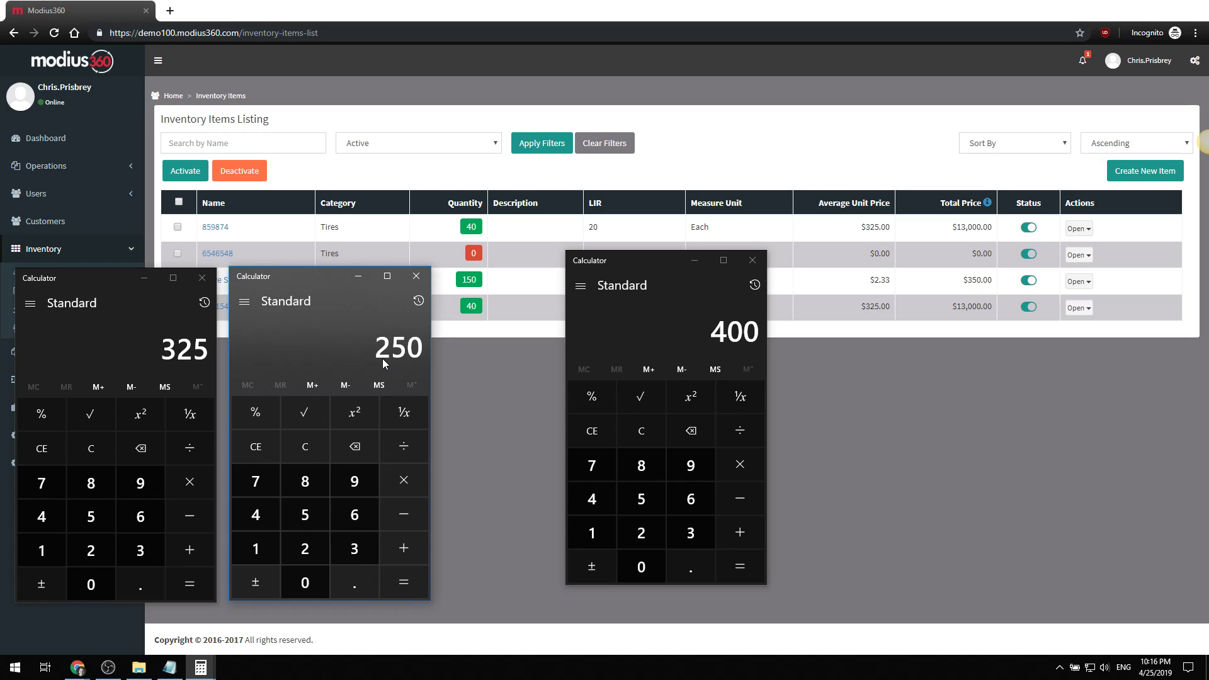
left_click(685, 329)
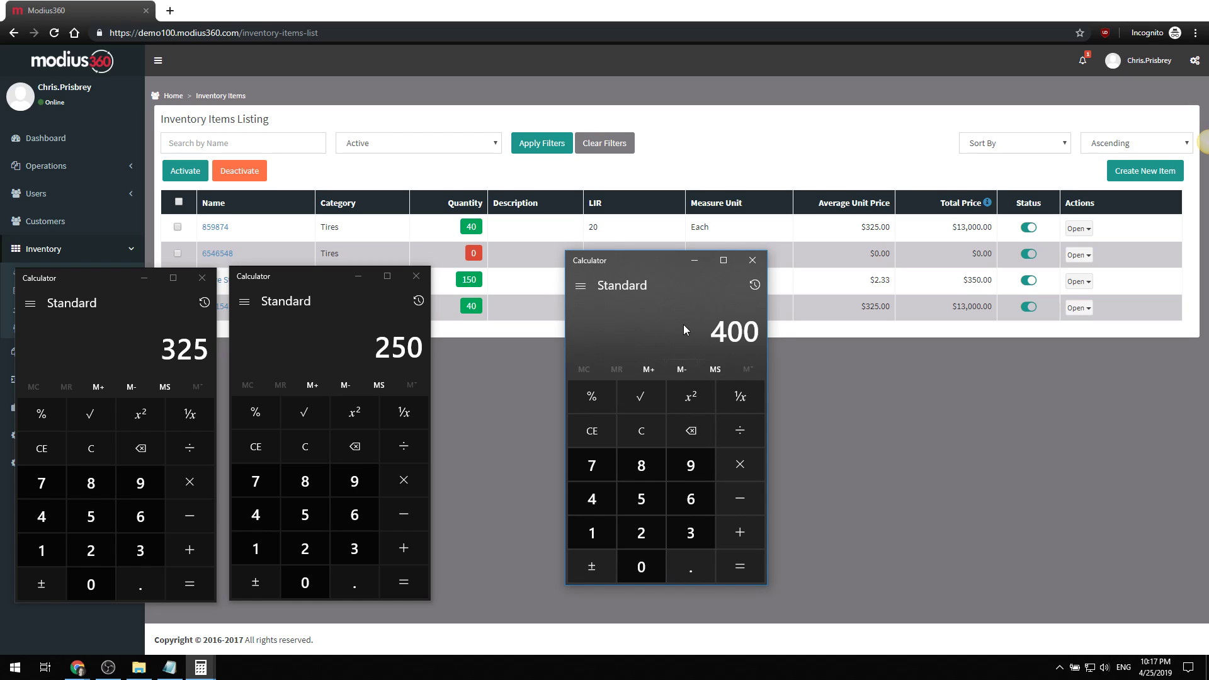
left_click_drag(635, 263, 524, 286)
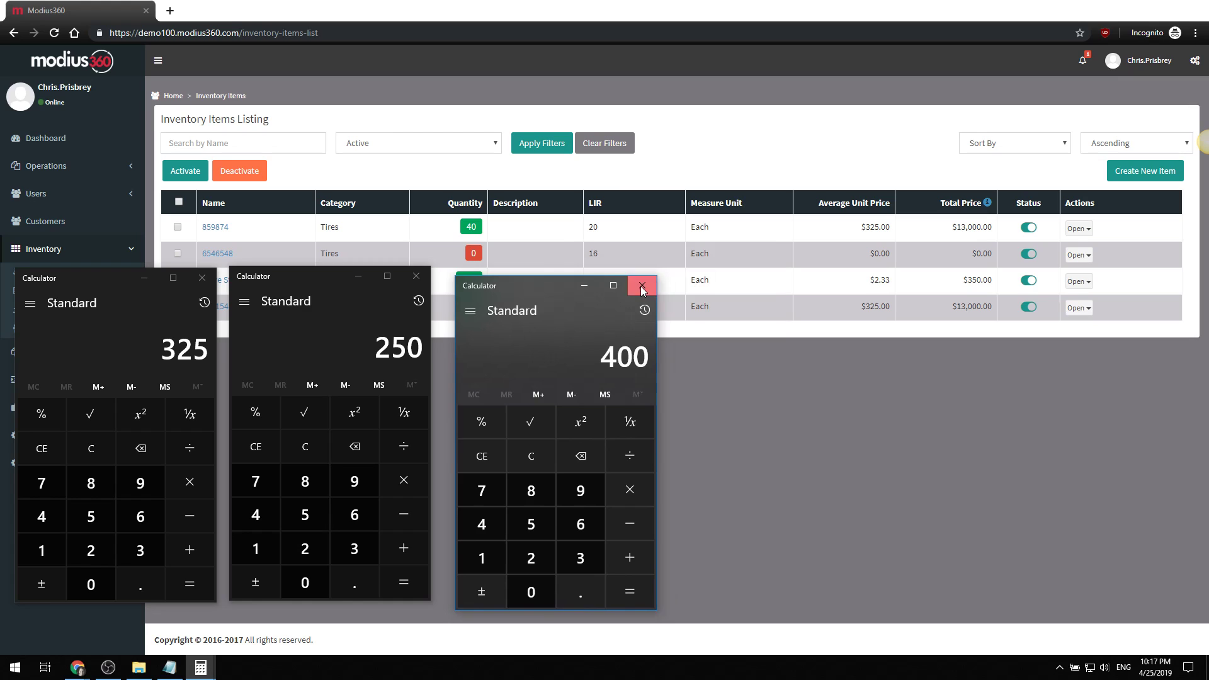
left_click(642, 286)
left_click(417, 277)
- Close the last calculator and open the actions list for tire item 6546548
left_click(204, 278)
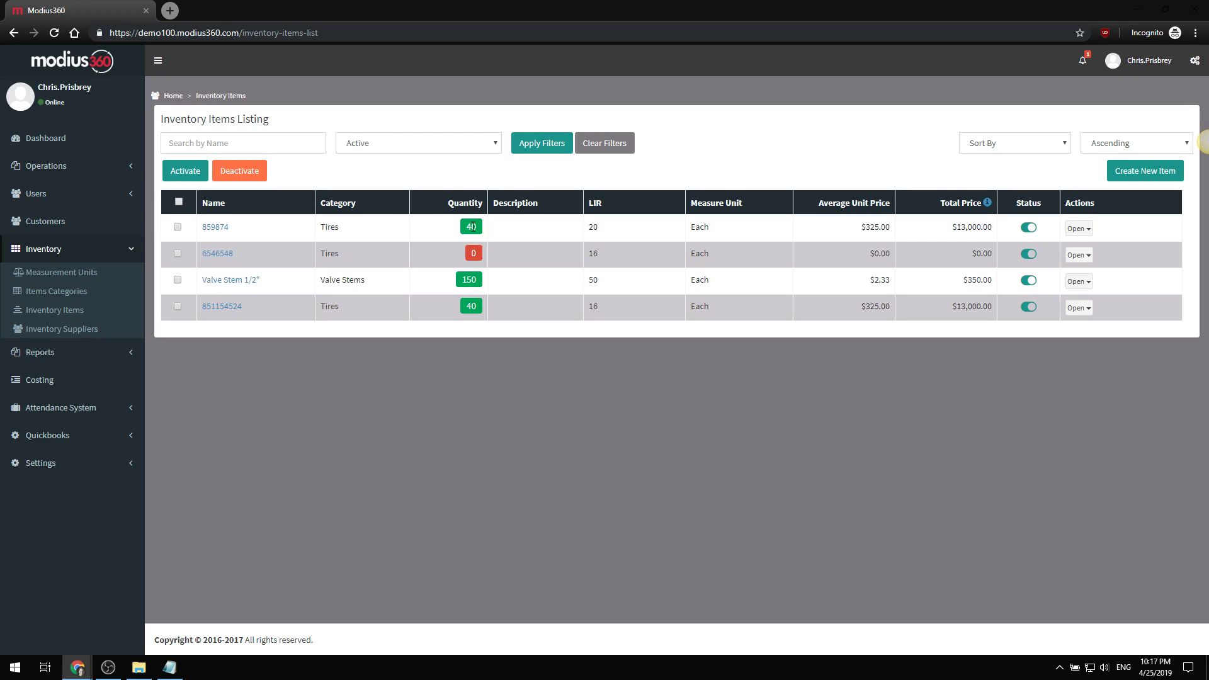
left_click_drag(468, 228, 479, 228)
left_click(1079, 255)
- Start a stock entry for tire 6546548 dated April 22, arriving April 24, 2019
left_click(1008, 293)
left_click(482, 142)
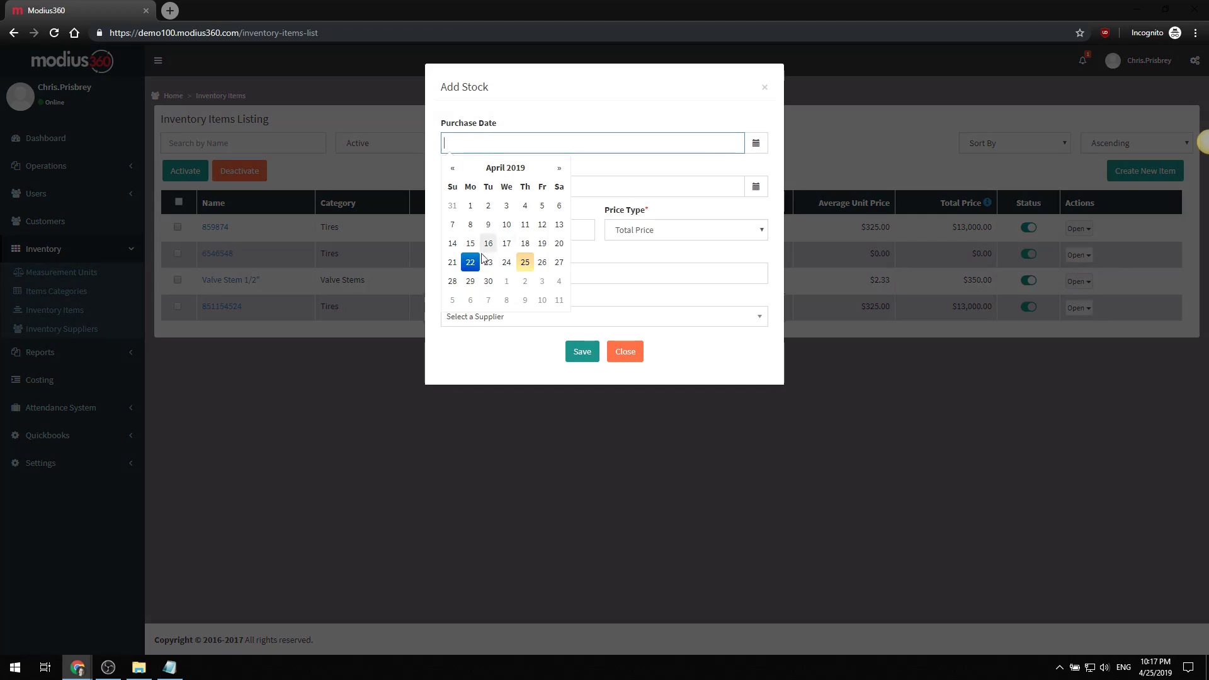
left_click(470, 262)
left_click(507, 306)
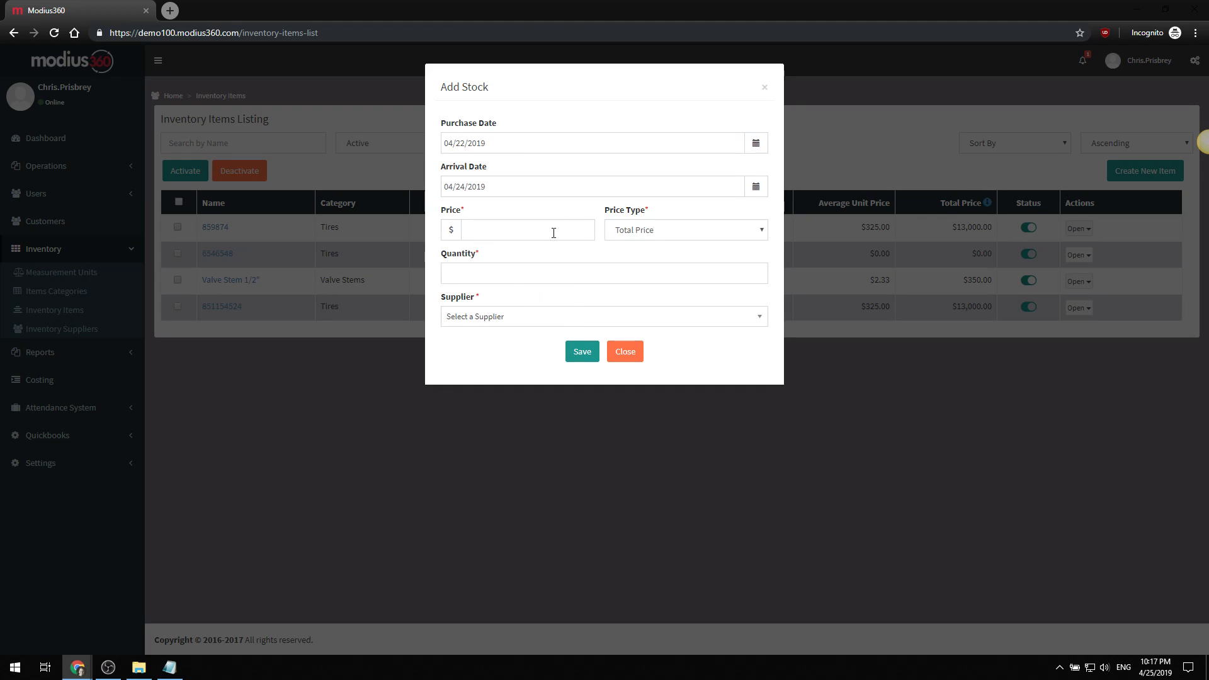
- Enter a price of 3000 with the price type kept as Total Price
left_click(520, 232)
type("3000")
left_click(645, 232)
left_click(634, 271)
- Set quantity to 20, choose supplier BFG, and save the stock entry
left_click(515, 278)
type("20")
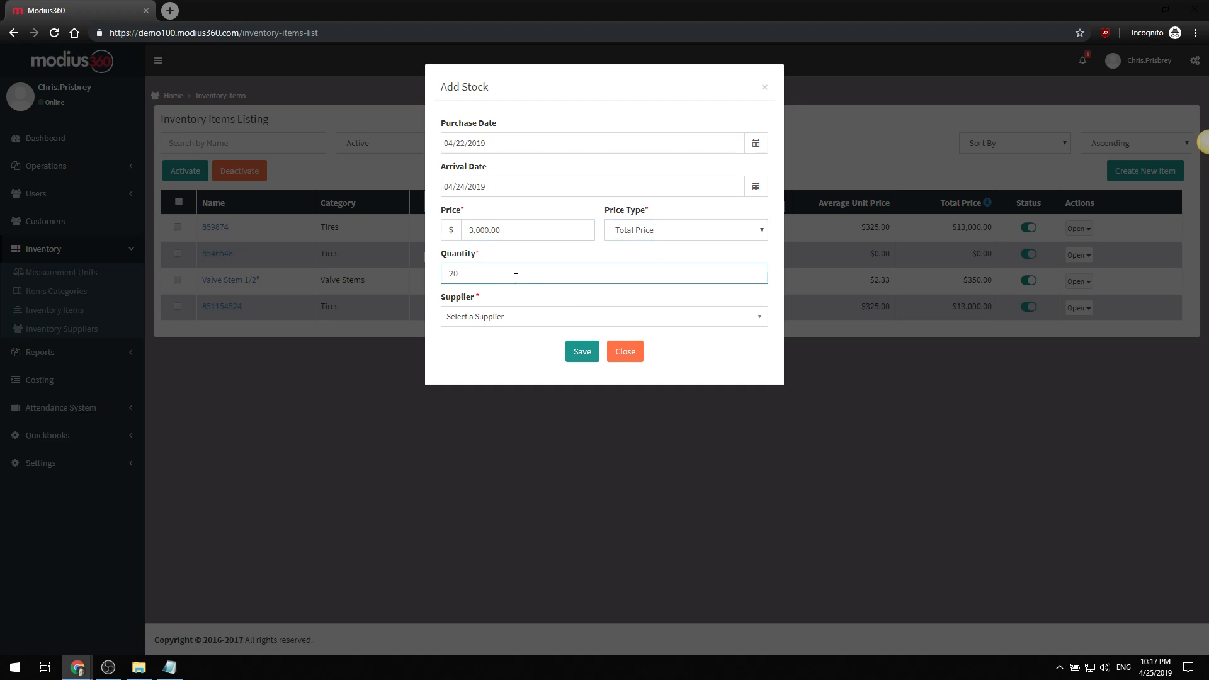
left_click(529, 316)
left_click(479, 387)
left_click(572, 350)
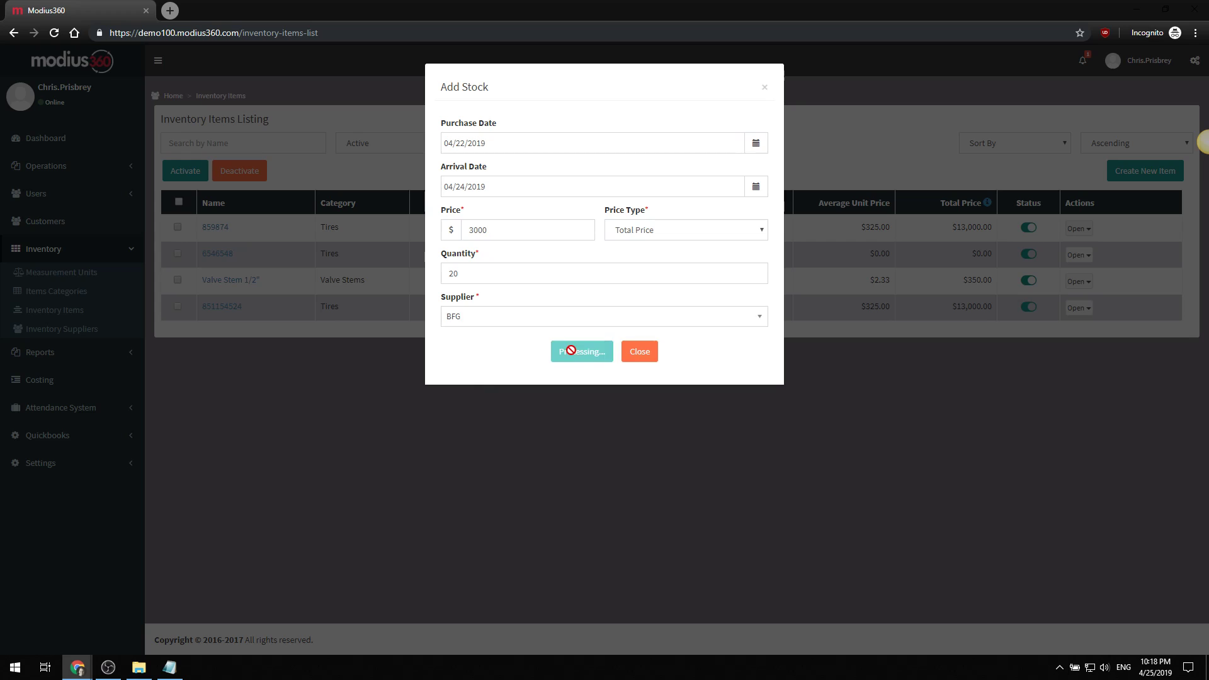